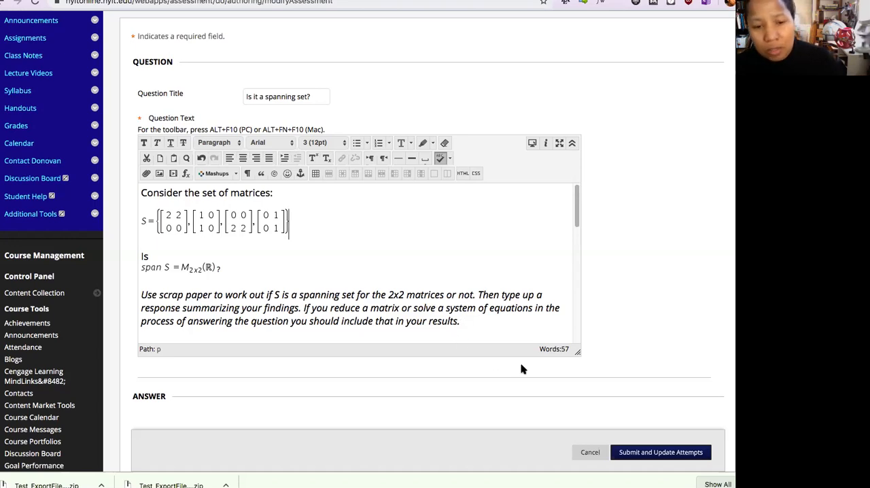
- View the "Is it a spanning set?" grading rubric attached to the question, examining its criteria, weights and achievement levels, and close it
{"action": "scroll", "coordinate": [574, 375], "scroll_direction": "down", "scroll_amount": 1}
{"action": "scroll", "coordinate": [575, 375], "scroll_direction": "down", "scroll_amount": 10}
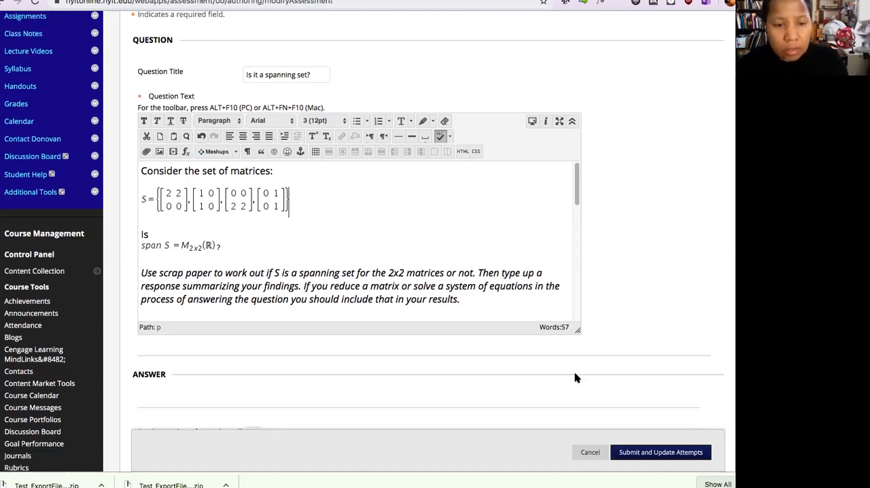
{"action": "scroll", "coordinate": [424, 333], "scroll_direction": "down", "scroll_amount": 1}
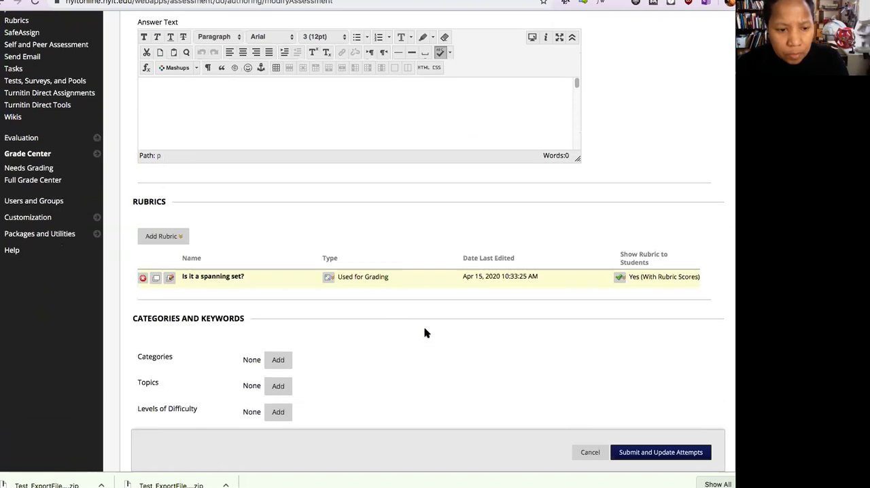
{"action": "left_click", "coordinate": [181, 238]}
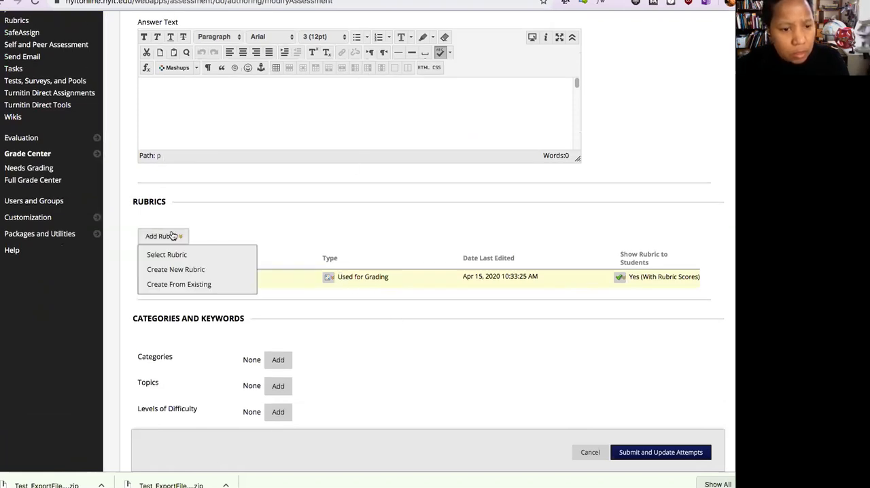
{"action": "left_click", "coordinate": [154, 238]}
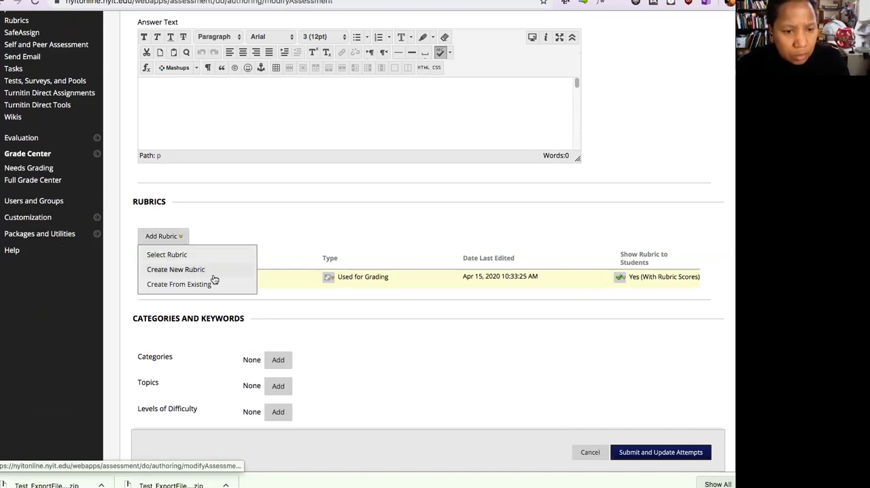
{"action": "left_click", "coordinate": [340, 292]}
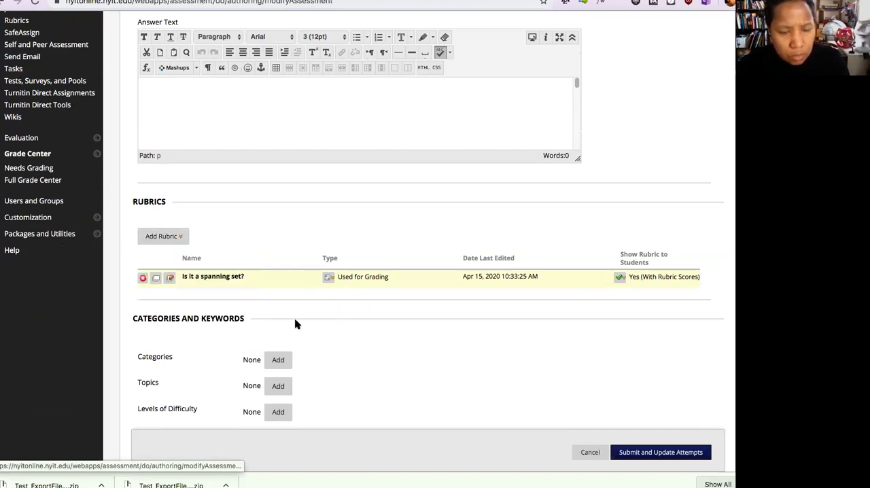
{"action": "left_click", "coordinate": [157, 278]}
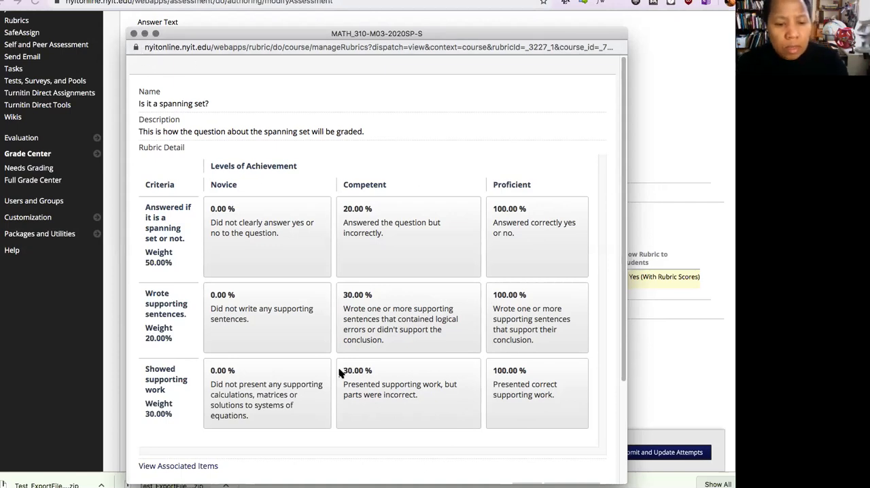
{"action": "scroll", "coordinate": [443, 325], "scroll_direction": "down", "scroll_amount": 3}
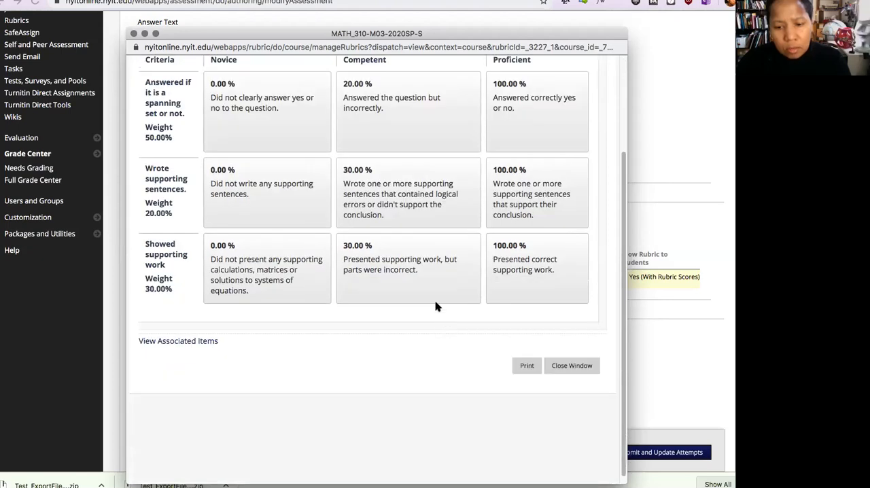
{"action": "left_click", "coordinate": [134, 34]}
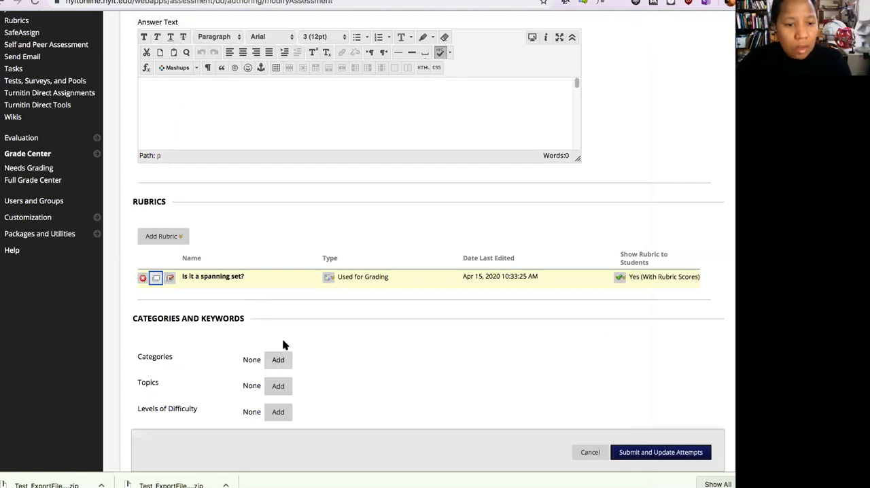
{"action": "left_click", "coordinate": [178, 238]}
{"action": "scroll", "coordinate": [199, 229], "scroll_direction": "up", "scroll_amount": 5}
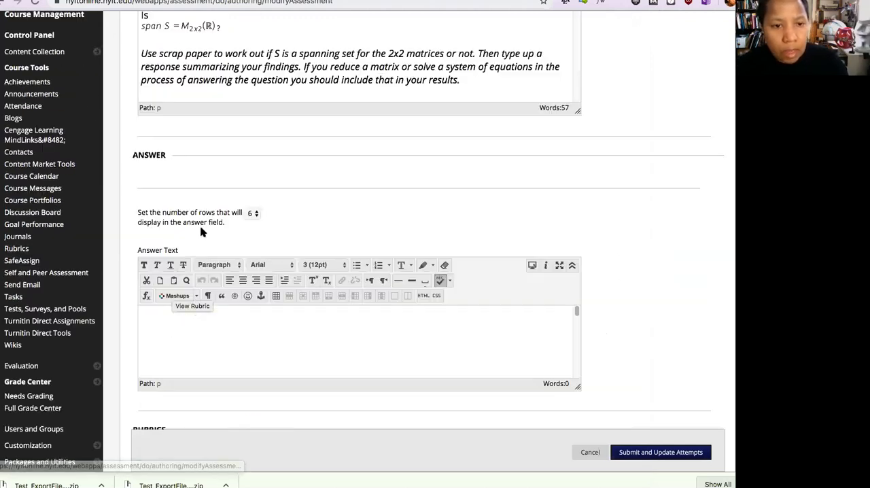
{"action": "scroll", "coordinate": [231, 111], "scroll_direction": "up", "scroll_amount": 5}
{"action": "scroll", "coordinate": [238, 286], "scroll_direction": "down", "scroll_amount": 5}
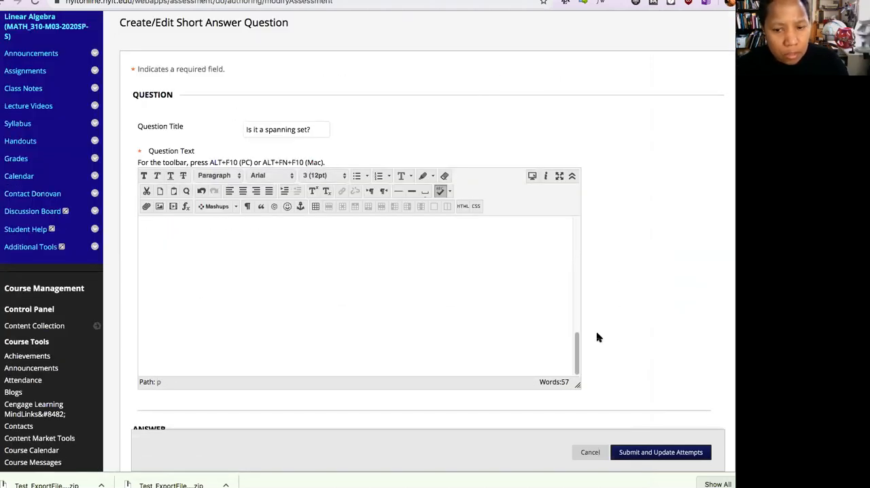
{"action": "scroll", "coordinate": [596, 336], "scroll_direction": "down", "scroll_amount": 10}
{"action": "scroll", "coordinate": [593, 336], "scroll_direction": "down", "scroll_amount": 3}
{"action": "scroll", "coordinate": [537, 336], "scroll_direction": "up", "scroll_amount": 3}
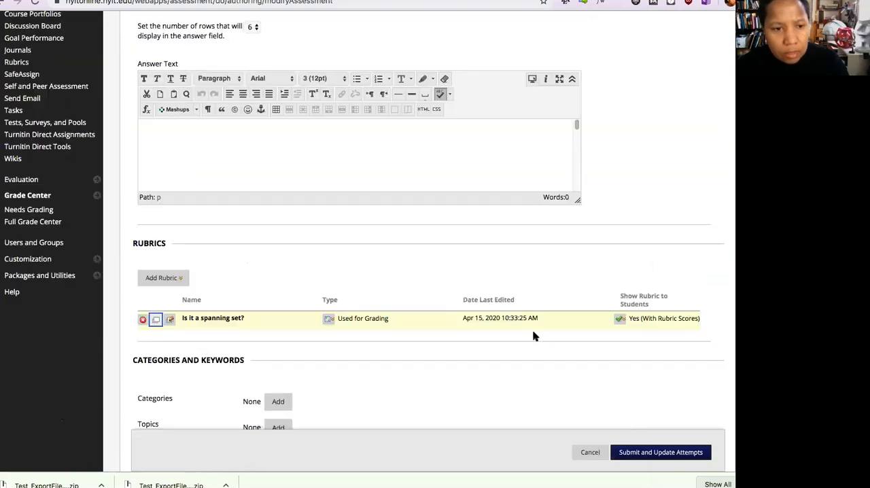
{"action": "left_click", "coordinate": [185, 291]}
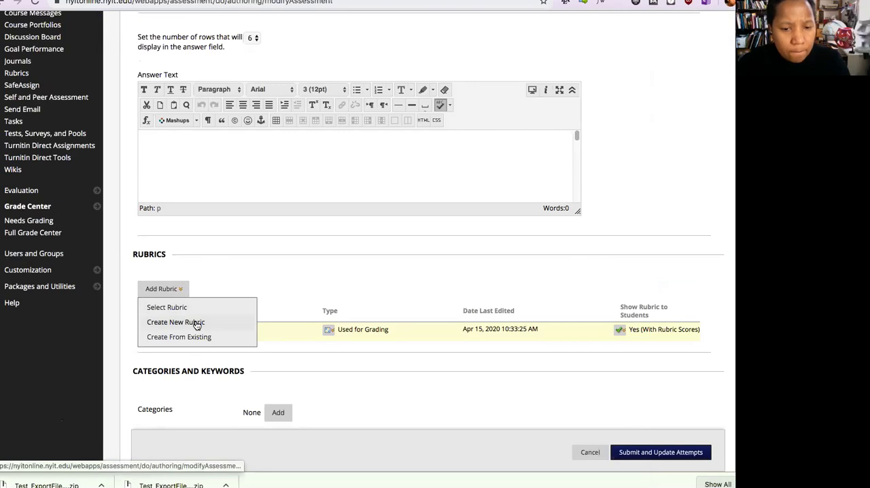
{"action": "left_click", "coordinate": [395, 336]}
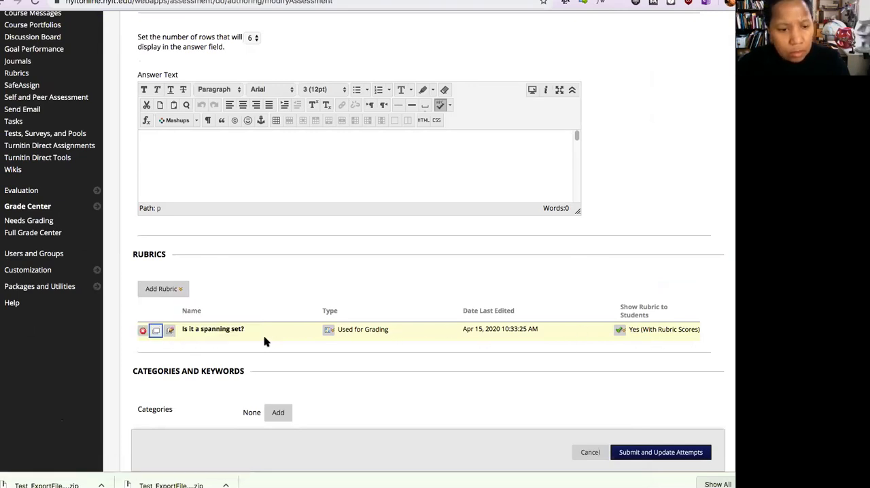
- Start creating a new rubric for the short answer question and bring up its rubric detail grid
{"action": "left_click", "coordinate": [143, 293]}
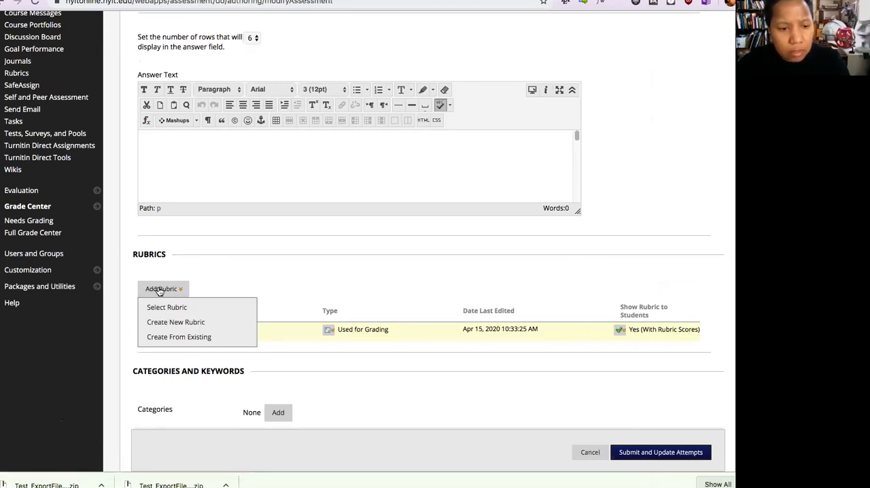
{"action": "left_click", "coordinate": [166, 323]}
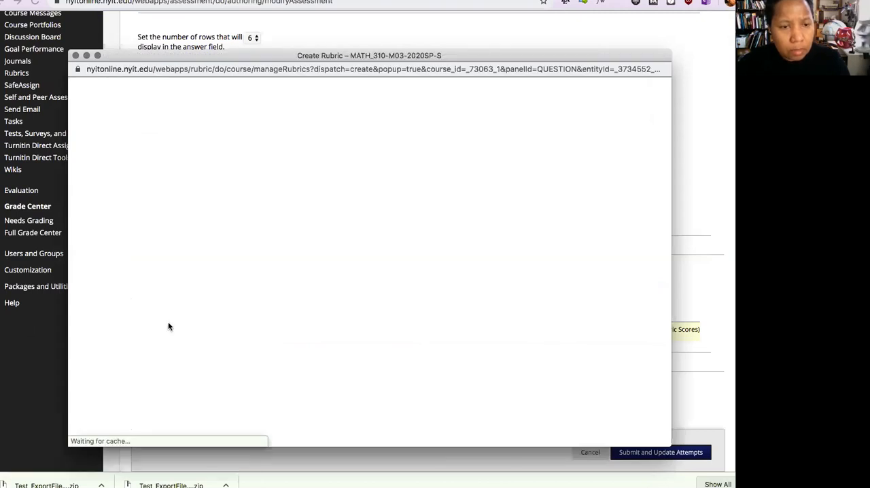
{"action": "scroll", "coordinate": [307, 309], "scroll_direction": "down", "scroll_amount": 5}
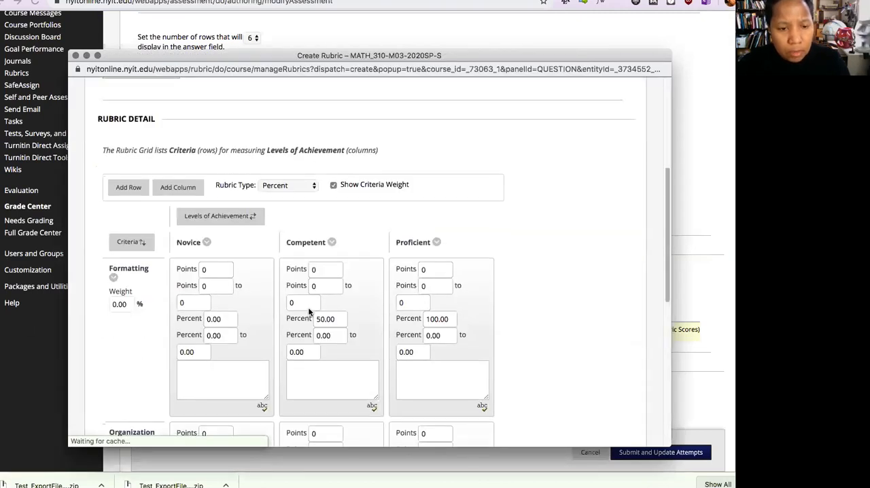
{"action": "scroll", "coordinate": [309, 310], "scroll_direction": "down", "scroll_amount": 3}
{"action": "scroll", "coordinate": [309, 311], "scroll_direction": "up", "scroll_amount": 2}
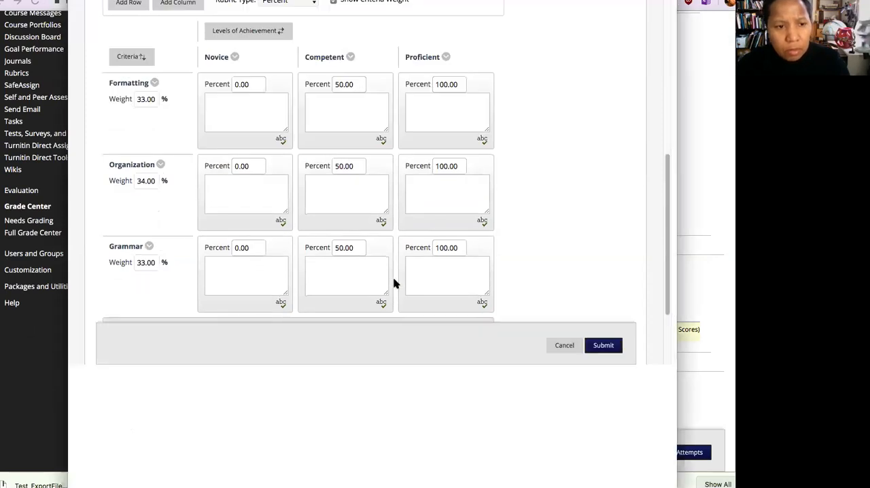
{"action": "scroll", "coordinate": [377, 260], "scroll_direction": "down", "scroll_amount": 5}
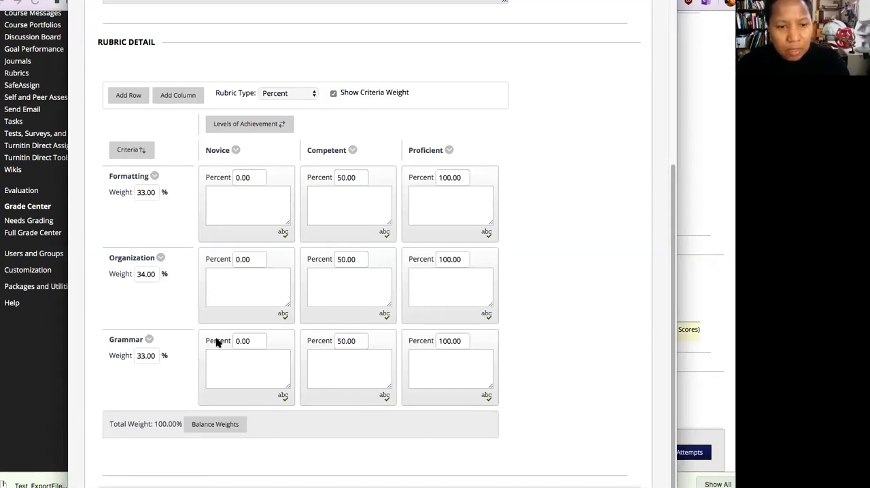
- Rename the Formatting criterion in the rubric grid to "correctly factored"
{"action": "left_click", "coordinate": [155, 176]}
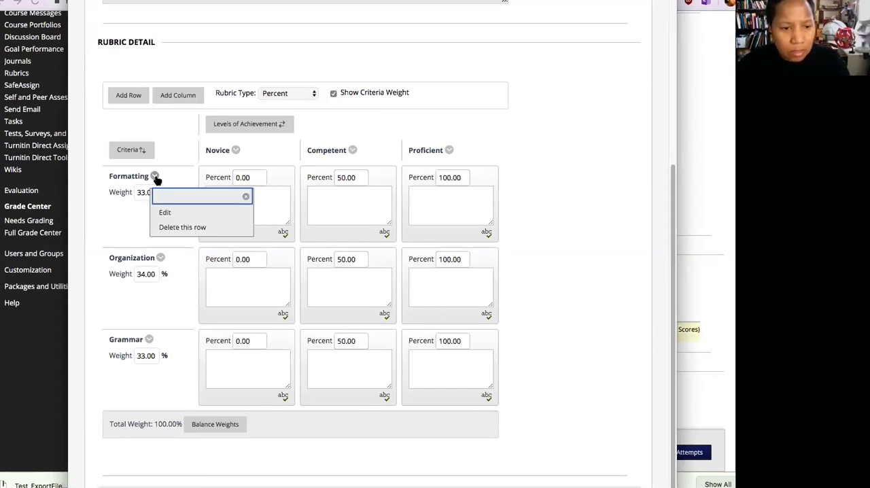
{"action": "left_click", "coordinate": [188, 211]}
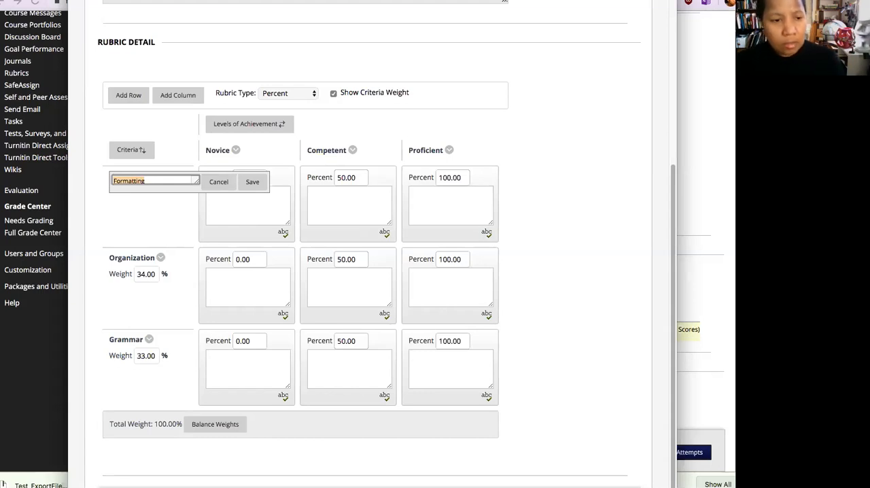
{"action": "type", "text": "C"}
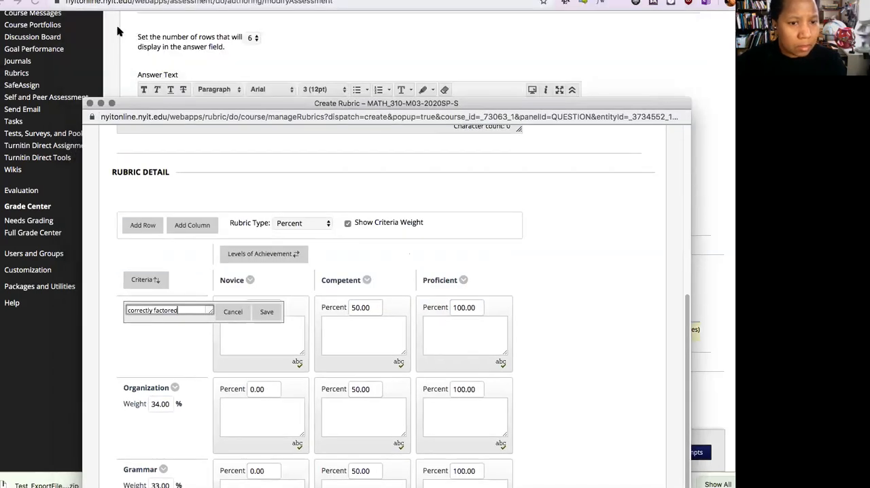
{"action": "left_click", "coordinate": [267, 242]}
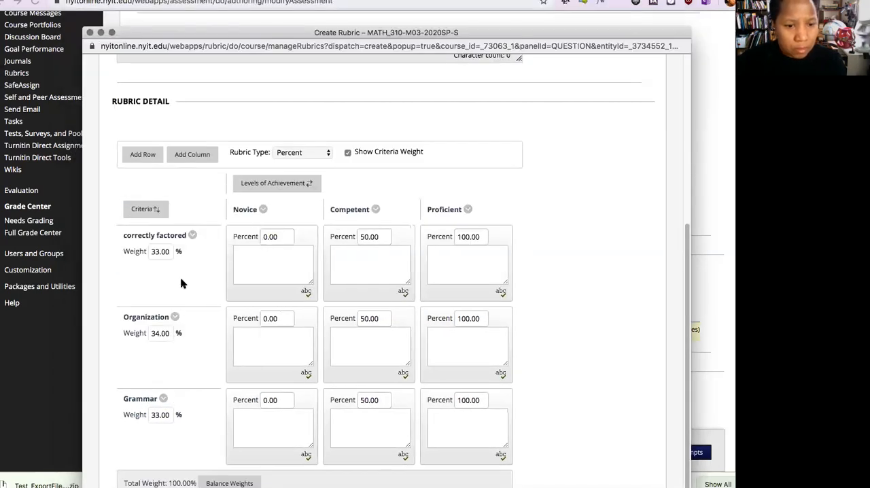
- Rename the Organization criterion in the rubric grid to "correct and complete solution set"
{"action": "left_click", "coordinate": [175, 317]}
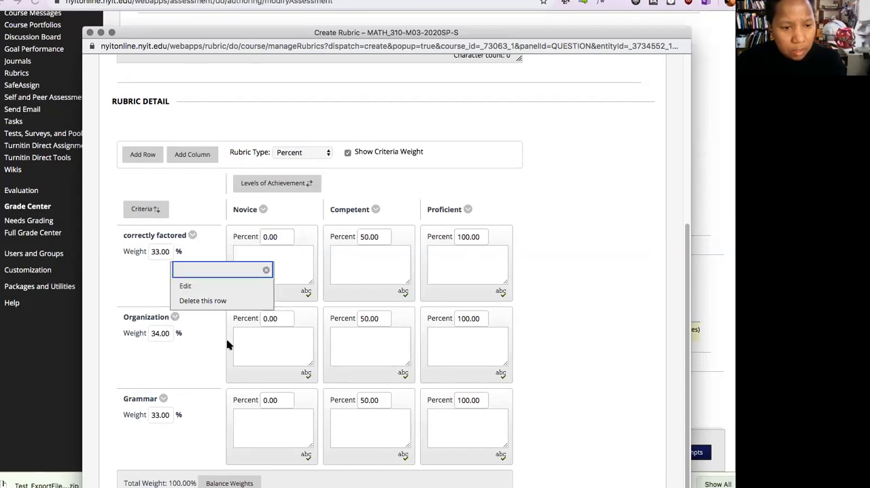
{"action": "left_click", "coordinate": [219, 288]}
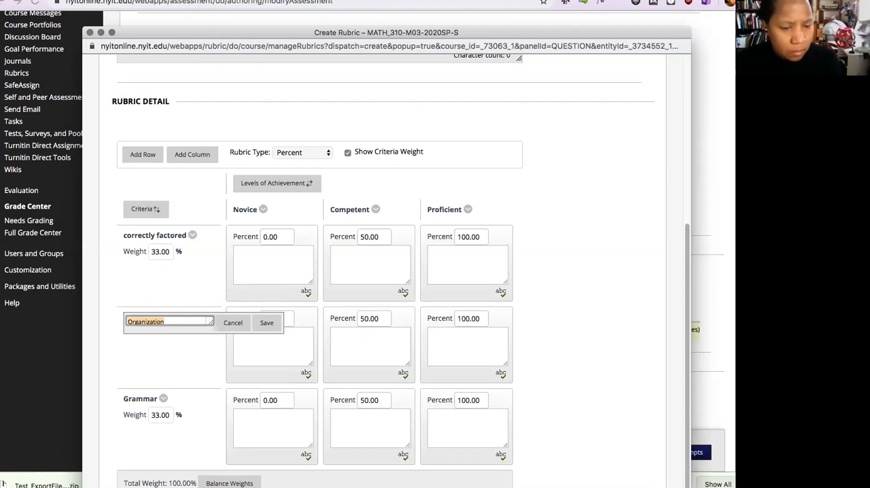
{"action": "type", "text": "correct and compl"}
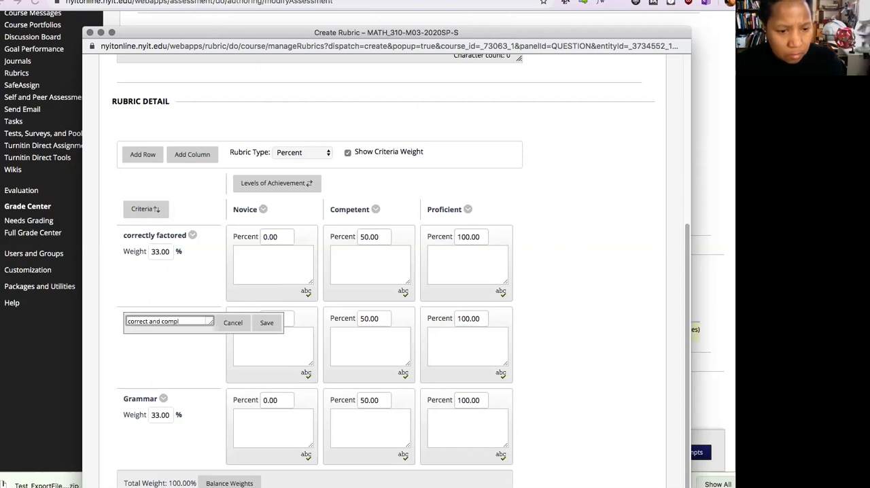
{"action": "type", "text": "ete solutio"}
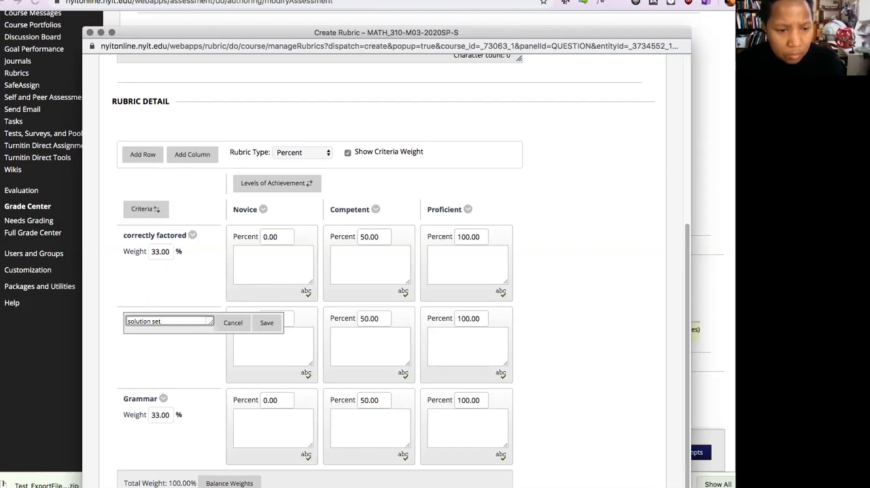
{"action": "left_click", "coordinate": [266, 324]}
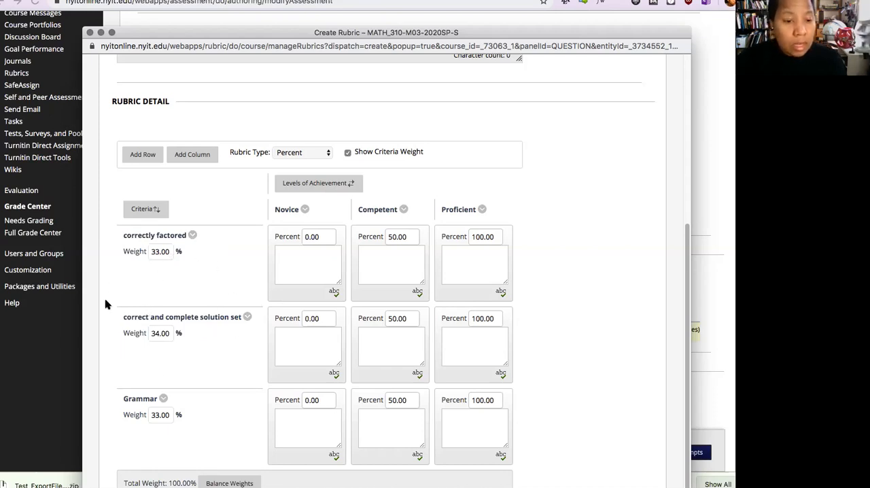
- Delete the Grammar criterion row and add a fourth achievement level column to the rubric grid
{"action": "left_click", "coordinate": [164, 399]}
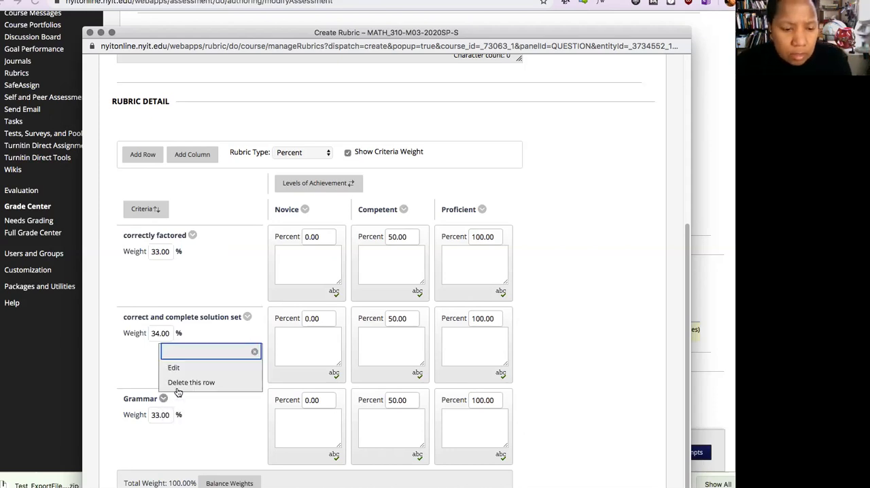
{"action": "left_click", "coordinate": [222, 382]}
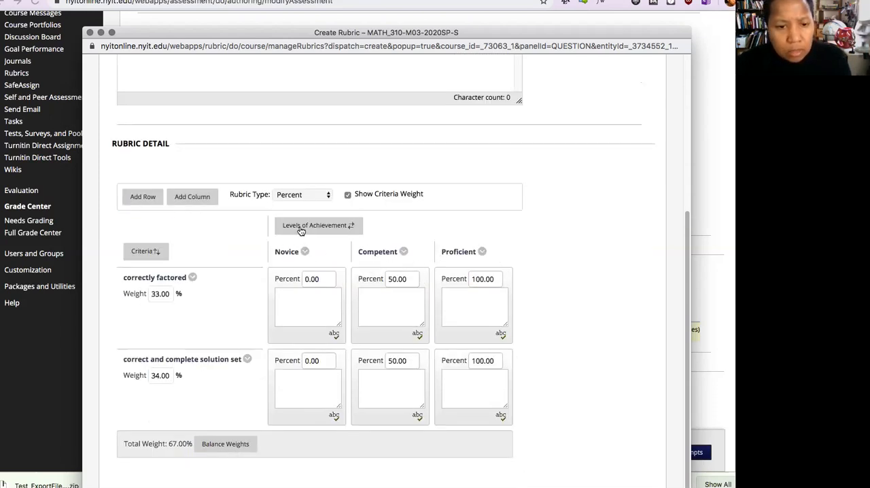
{"action": "left_click", "coordinate": [206, 197]}
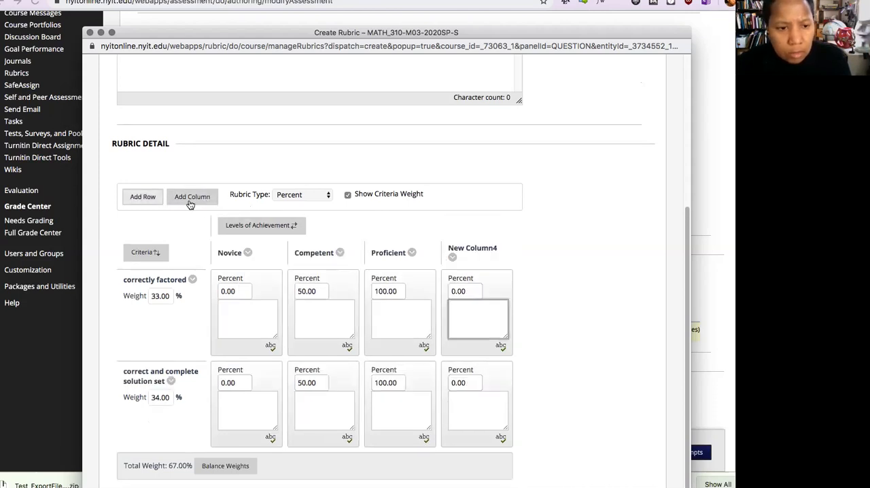
{"action": "left_click", "coordinate": [454, 258]}
{"action": "left_click", "coordinate": [562, 233]}
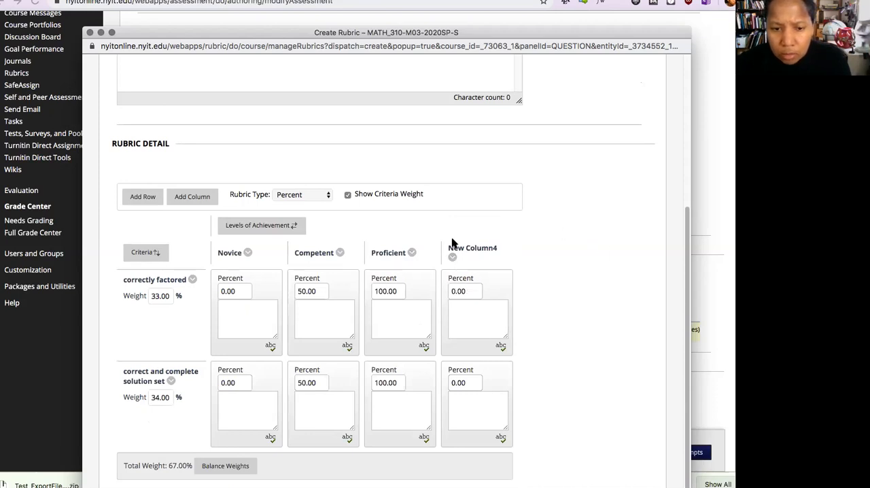
- Rename the Novice achievement level to "Not done"
{"action": "left_click", "coordinate": [248, 253]}
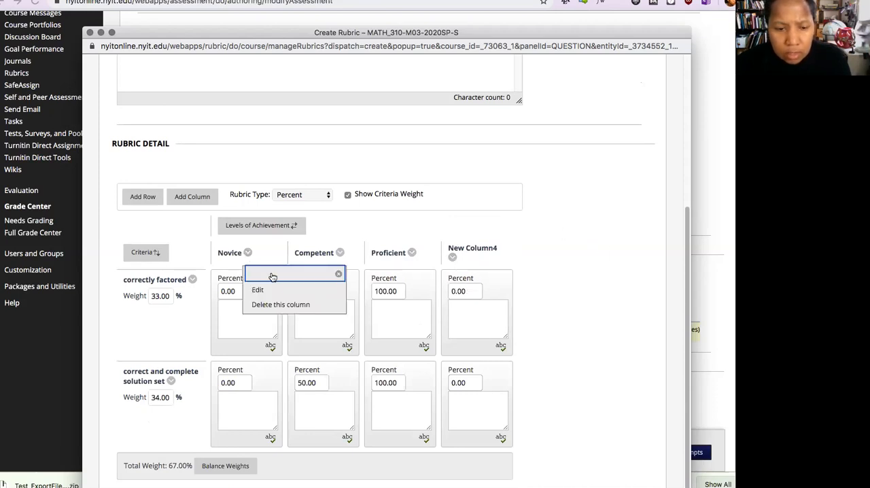
{"action": "left_click", "coordinate": [269, 290]}
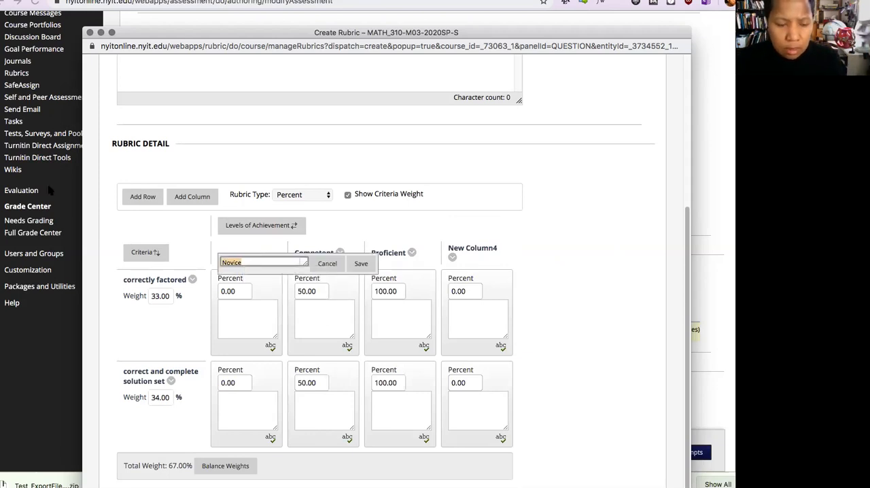
{"action": "type", "text": "N"}
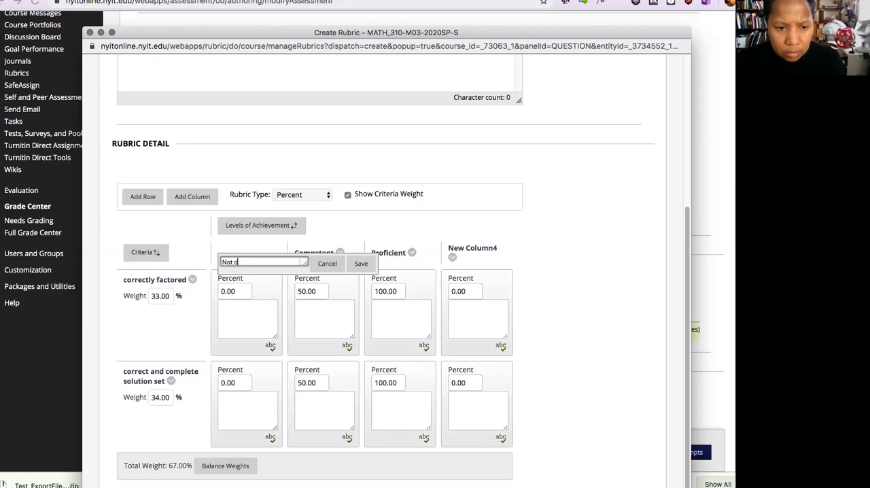
{"action": "type", "text": "ot done"}
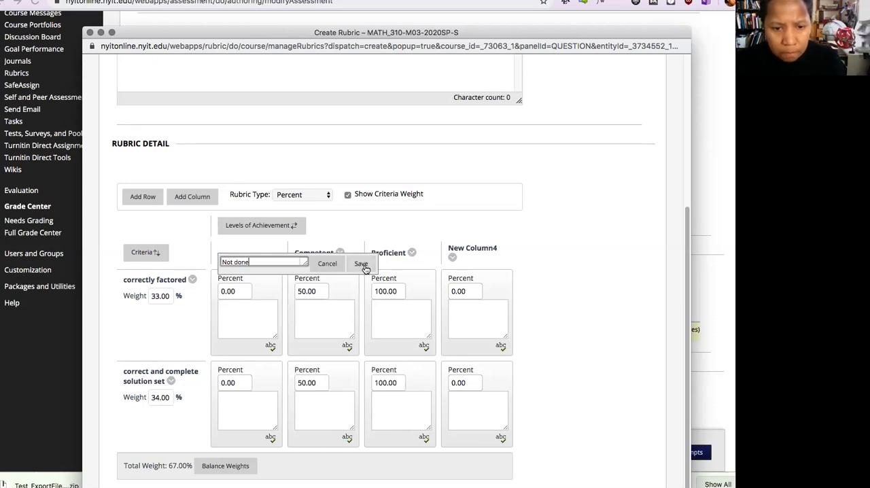
{"action": "left_click", "coordinate": [360, 264]}
- Rename the Competent achievement level to "started"
{"action": "left_click", "coordinate": [339, 254]}
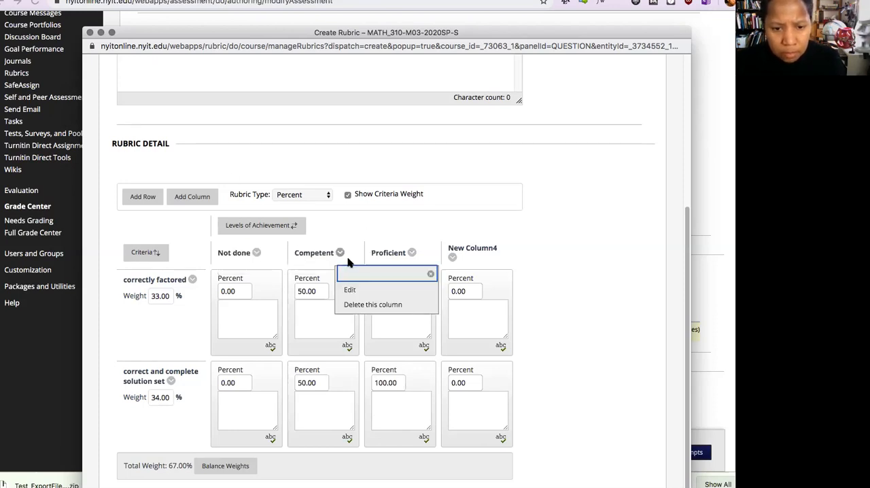
{"action": "left_click", "coordinate": [358, 290]}
{"action": "type", "text": "started"}
{"action": "left_click", "coordinate": [438, 264]}
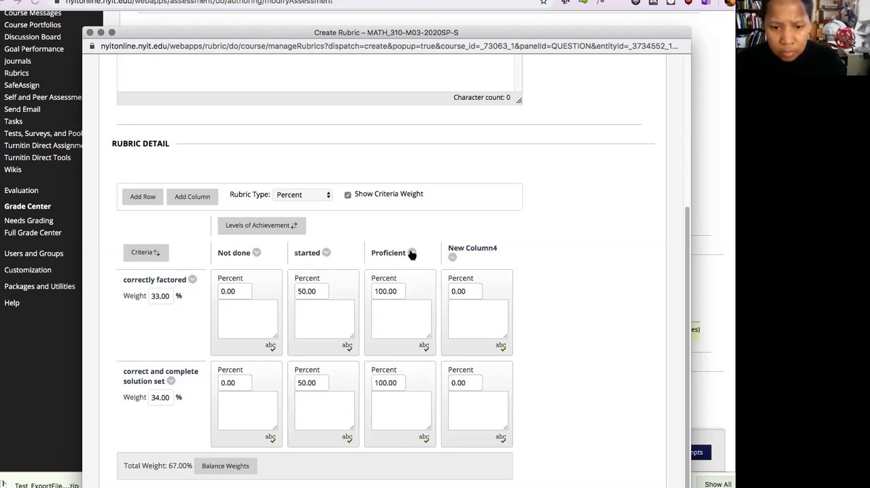
- Rename the Proficient achievement level to "complete but not correct"
{"action": "left_click", "coordinate": [411, 252]}
{"action": "left_click", "coordinate": [422, 290]}
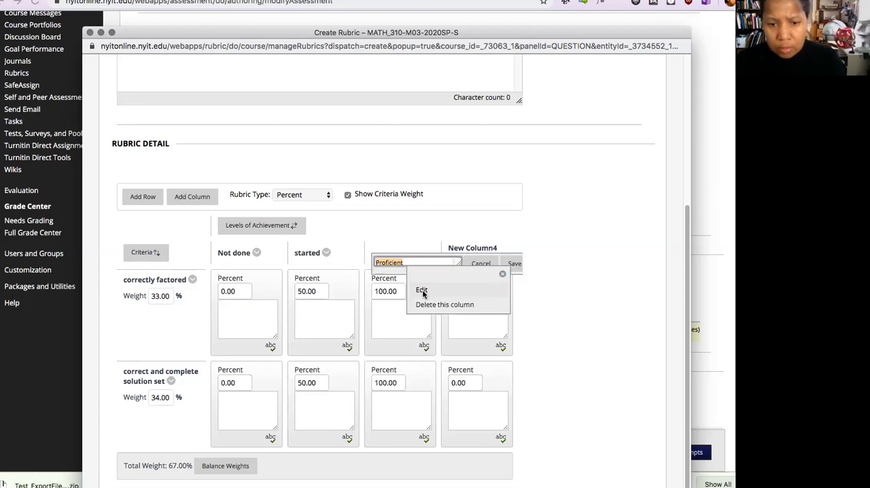
{"action": "type", "text": "c"}
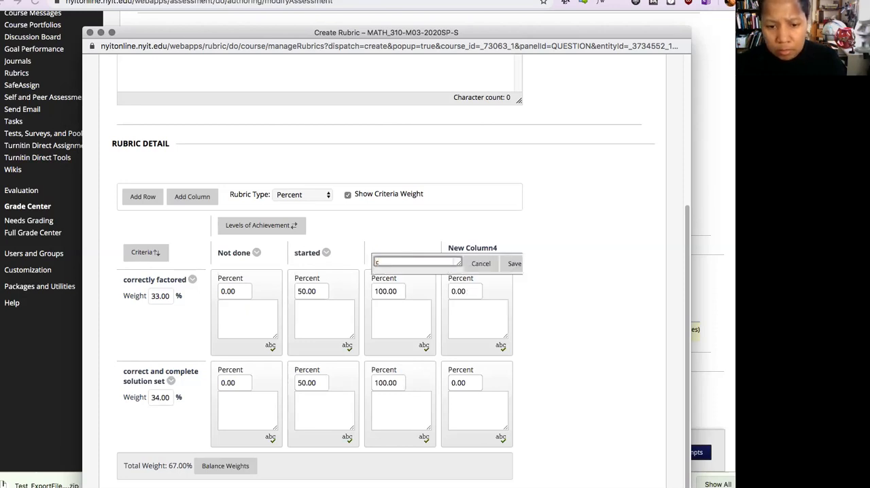
{"action": "type", "text": "omplete but not"}
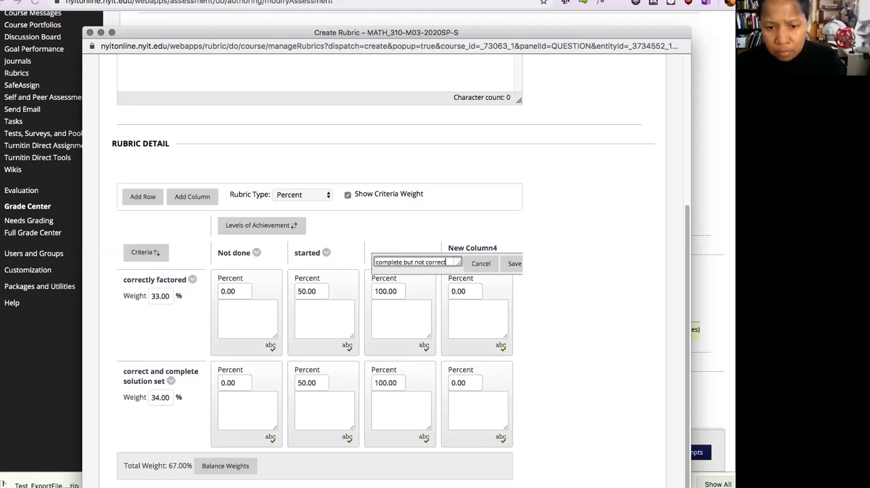
{"action": "type", "text": " correct"}
{"action": "left_click", "coordinate": [513, 265]}
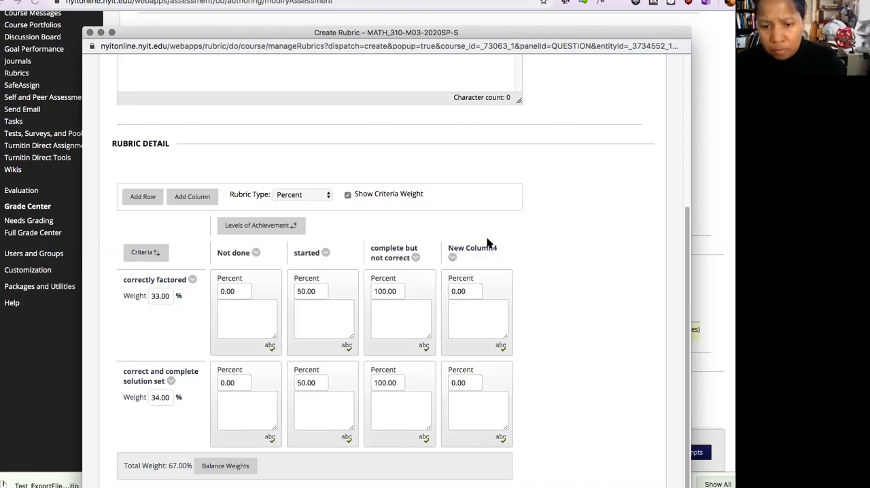
- Rename the New Column4 achievement level to "complete and correct", widening and repositioning the rubric window to fit the name editor
{"action": "left_click", "coordinate": [453, 256]}
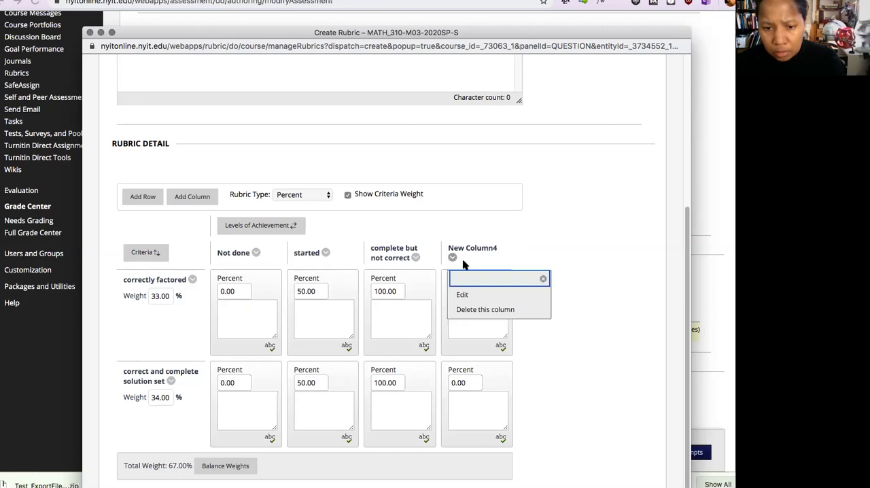
{"action": "left_click", "coordinate": [462, 294]}
{"action": "type", "text": "comple"}
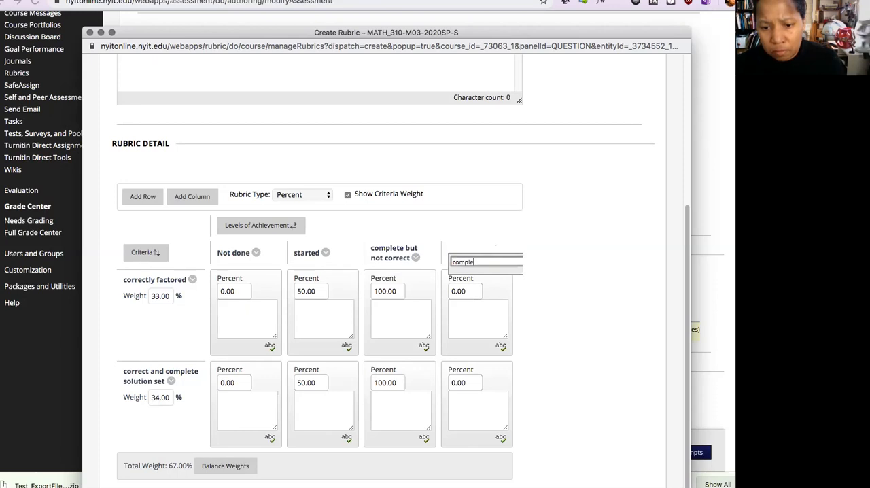
{"action": "type", "text": "te and correct"}
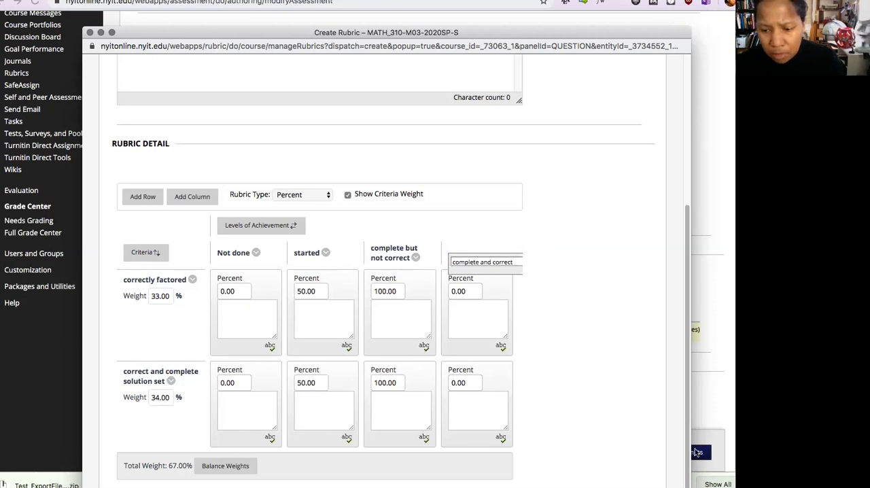
{"action": "left_click_drag", "start_coordinate": [690, 400], "coordinate": [844, 401]}
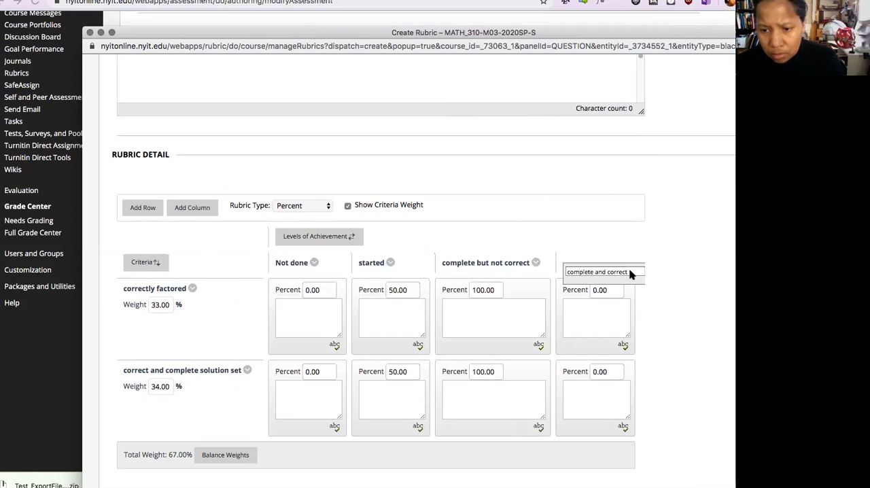
{"action": "left_click_drag", "start_coordinate": [585, 33], "coordinate": [517, 12]}
{"action": "left_click", "coordinate": [562, 250]}
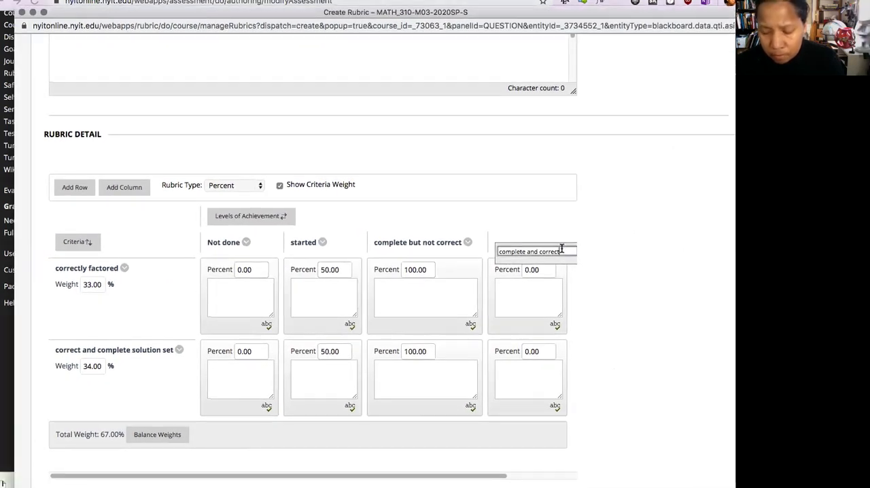
{"action": "key", "text": "Return"}
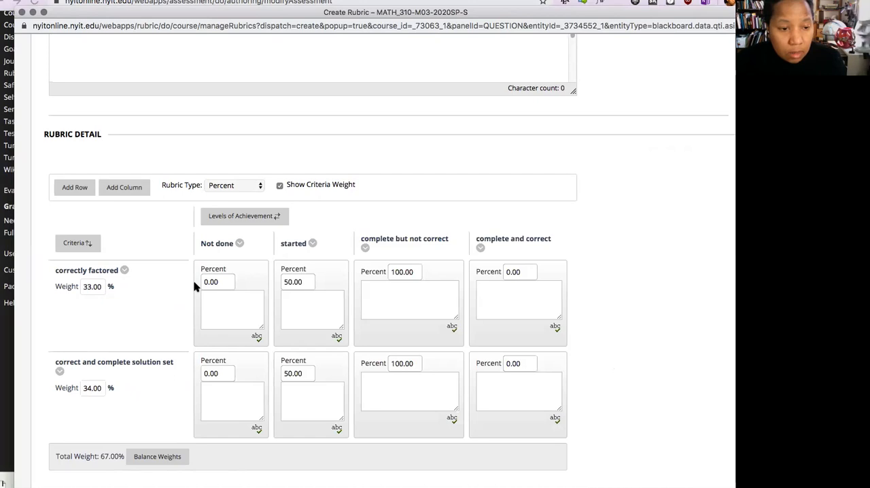
- Set the criteria weights to 40% for "correctly factored" and 60% for "correct and complete solution set"
{"action": "double_click", "coordinate": [98, 286]}
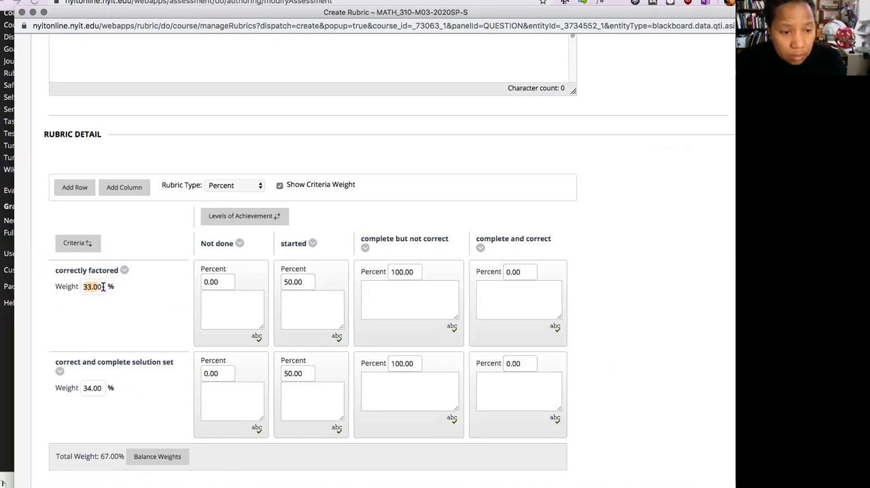
{"action": "type", "text": "4"}
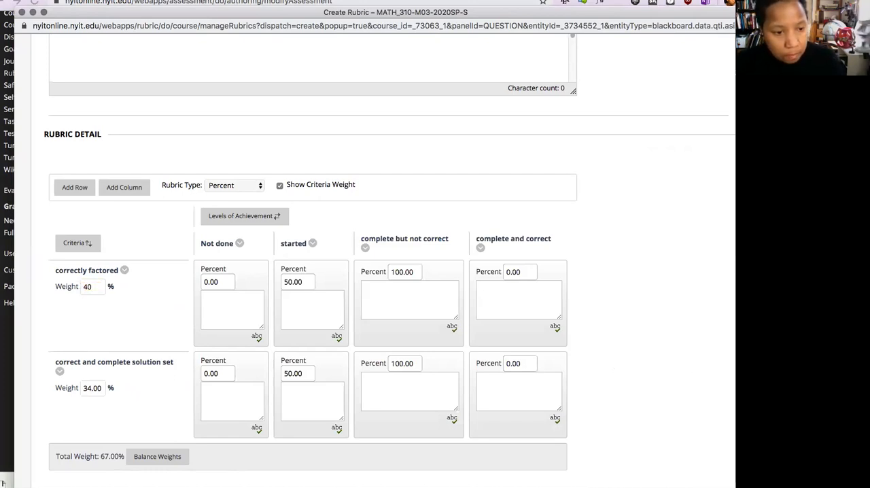
{"action": "type", "text": "0"}
{"action": "key", "text": "Tab"}
{"action": "type", "text": "7"}
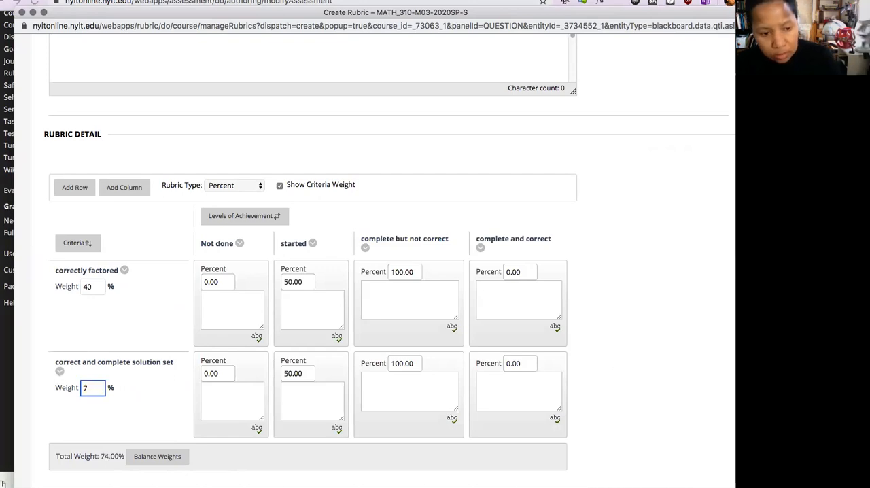
{"action": "type", "text": "0"}
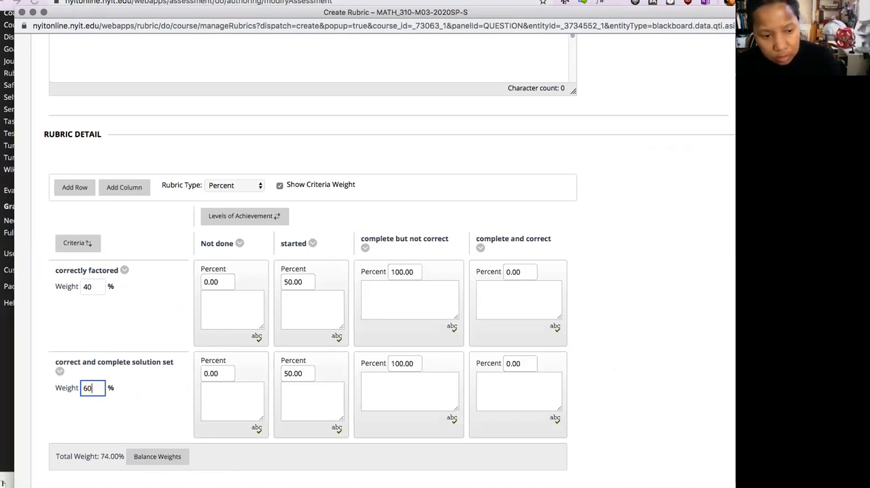
{"action": "left_click", "coordinate": [224, 280]}
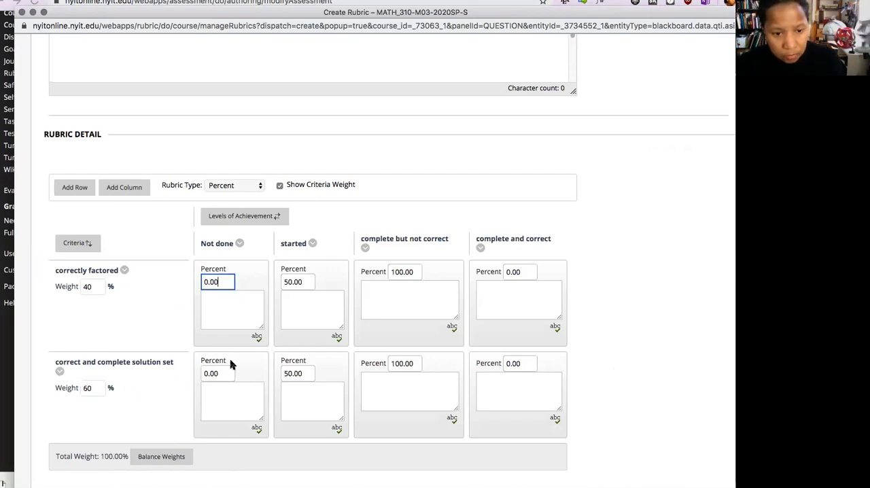
- Set the "started" level to 10 percent for both criteria
{"action": "left_click", "coordinate": [297, 283]}
{"action": "left_click_drag", "start_coordinate": [303, 282], "coordinate": [278, 281]}
{"action": "type", "text": "1"}
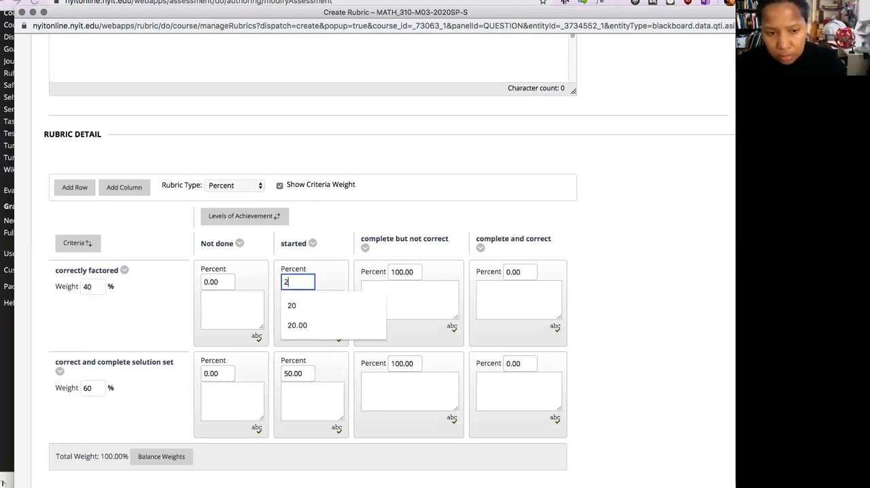
{"action": "type", "text": "0"}
{"action": "left_click", "coordinate": [303, 372]}
{"action": "left_click_drag", "start_coordinate": [304, 371], "coordinate": [277, 370]}
{"action": "type", "text": "10"}
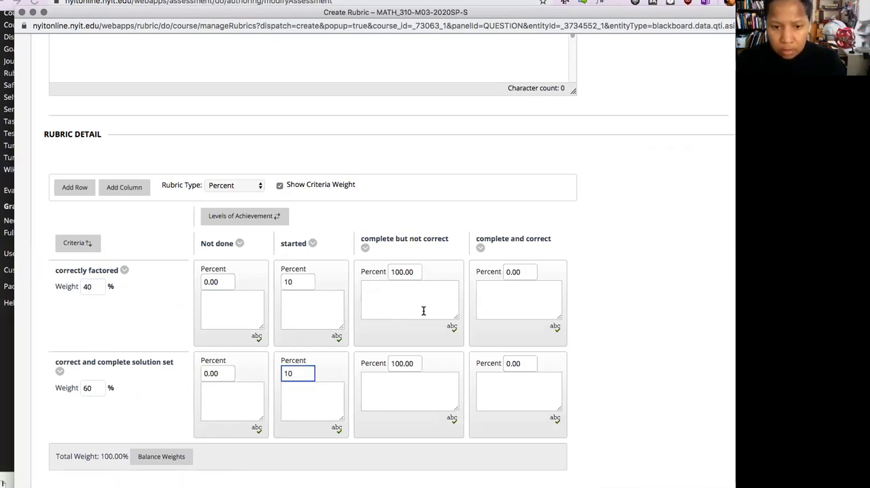
- Set the "complete but not correct" level to 50 percent for both criteria
{"action": "left_click", "coordinate": [415, 270]}
{"action": "left_click_drag", "start_coordinate": [415, 270], "coordinate": [337, 271]}
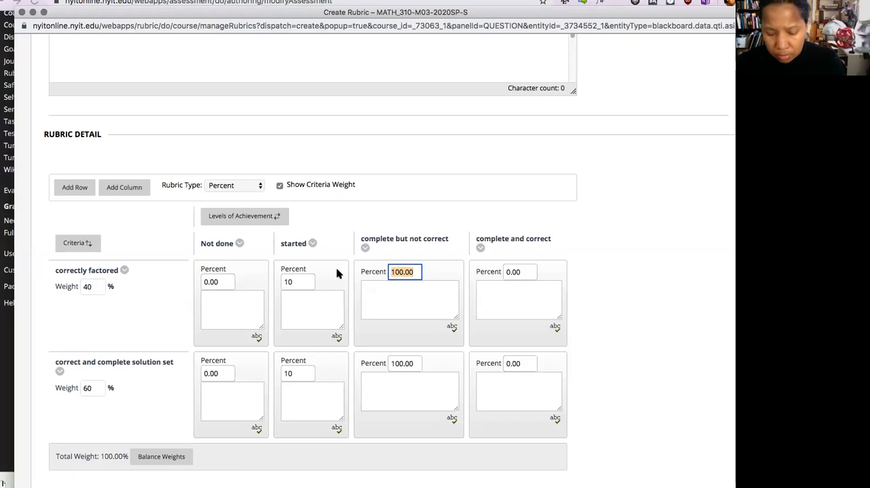
{"action": "type", "text": "50"}
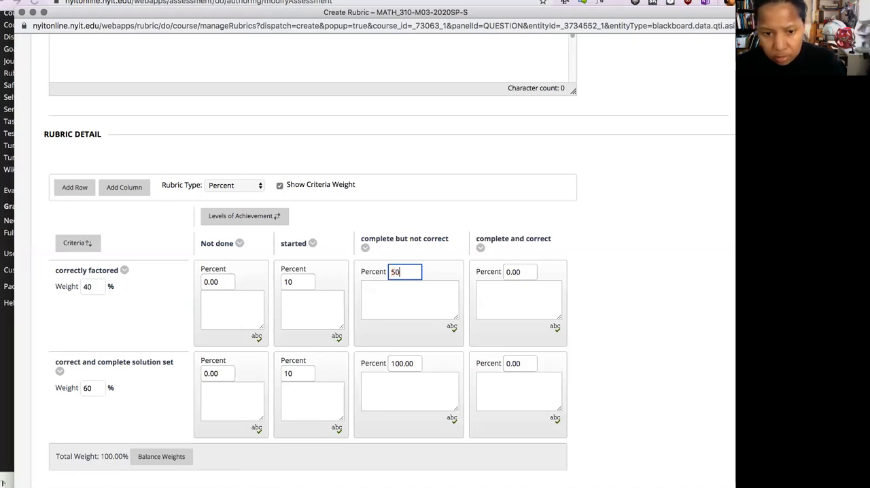
{"action": "left_click_drag", "start_coordinate": [417, 362], "coordinate": [369, 361]}
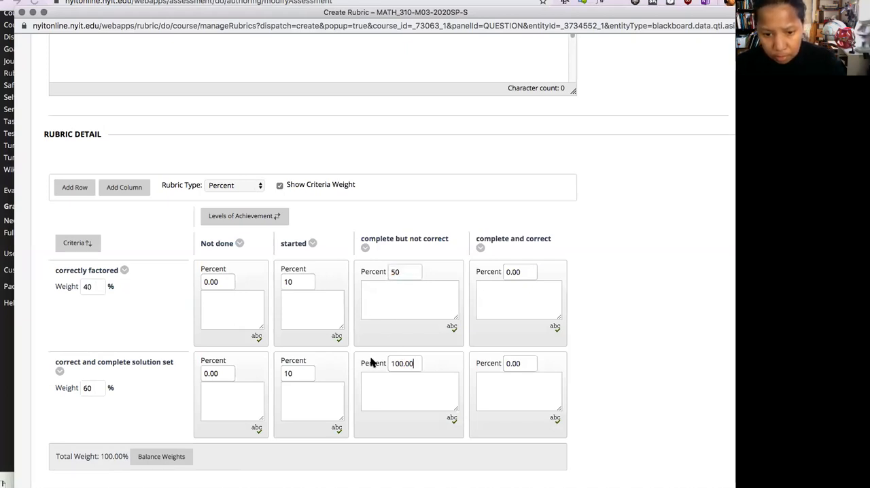
{"action": "type", "text": "50"}
- Set the "complete and correct" level to 100 percent for both criteria
{"action": "left_click_drag", "start_coordinate": [521, 272], "coordinate": [486, 272]}
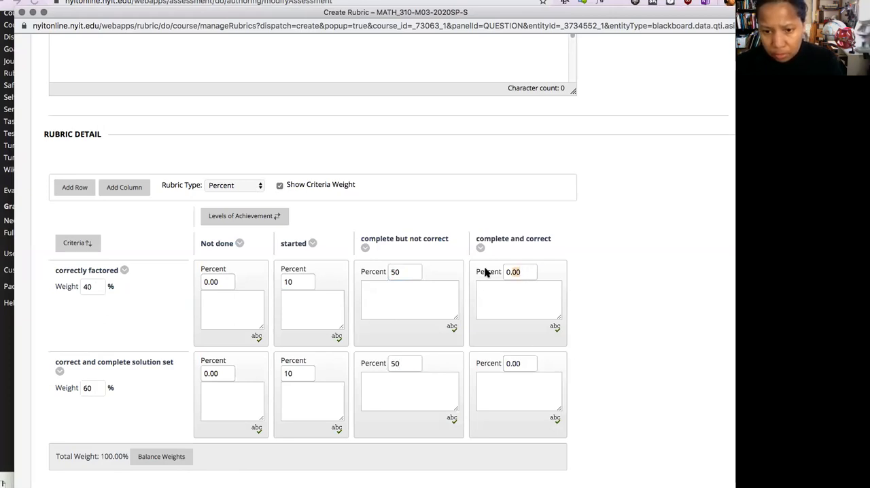
{"action": "type", "text": "100"}
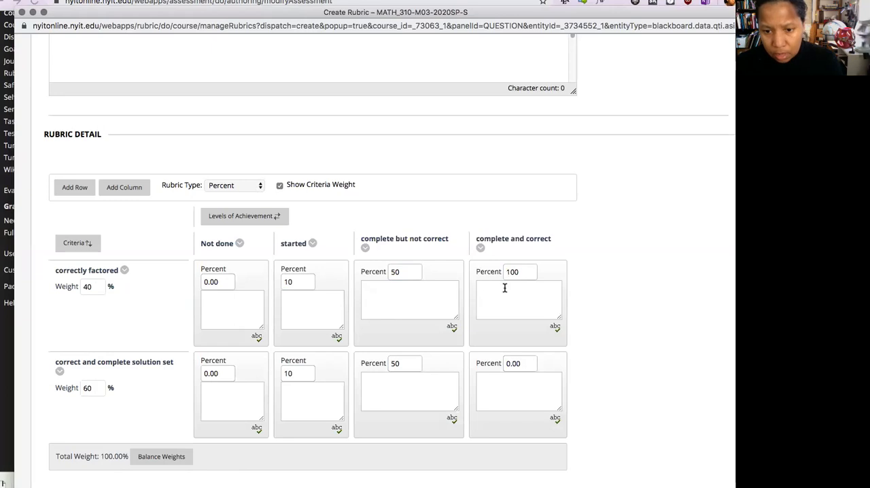
{"action": "left_click_drag", "start_coordinate": [519, 362], "coordinate": [475, 367]}
{"action": "type", "text": "00"}
{"action": "key", "text": "BackSpace"}
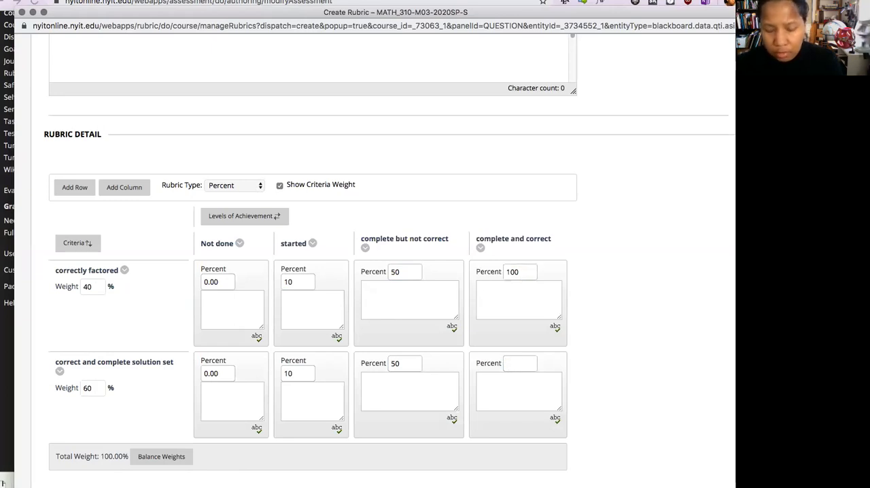
{"action": "type", "text": "0"}
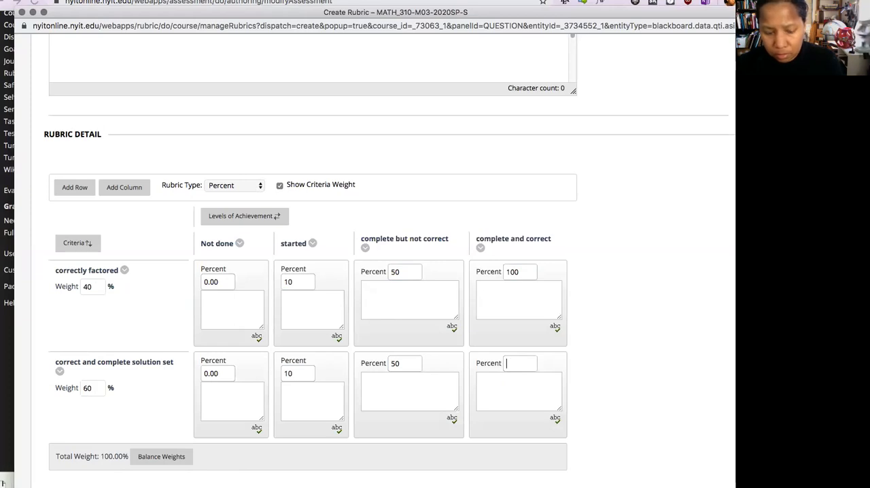
{"action": "type", "text": "100"}
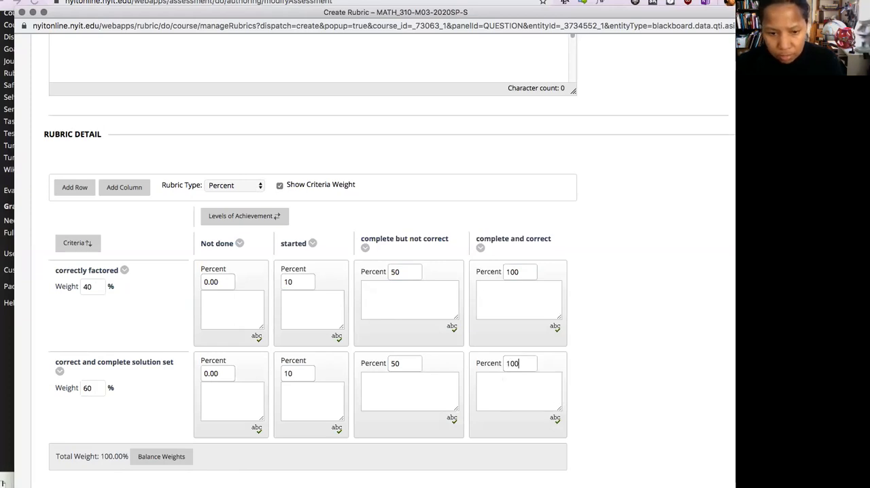
{"action": "left_click", "coordinate": [416, 363]}
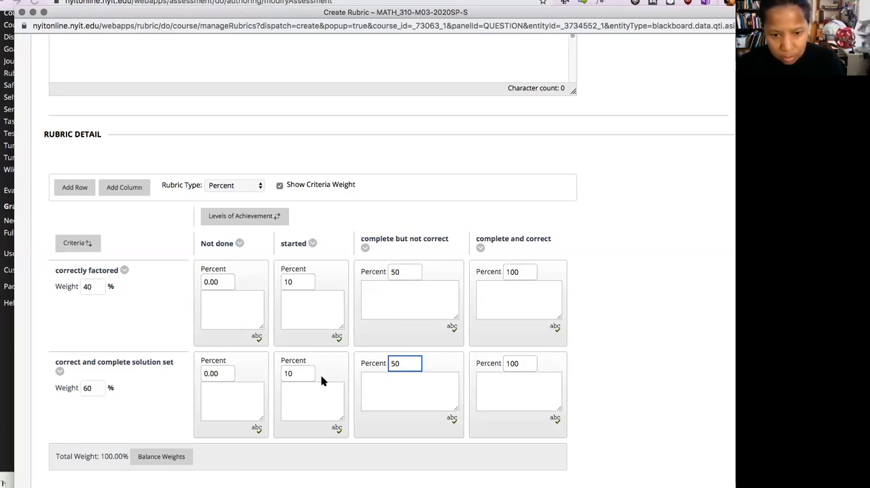
- Enter the description "student wrote ( ) ( )" for the "started" level of the "correctly factored" criterion
{"action": "left_click", "coordinate": [301, 308]}
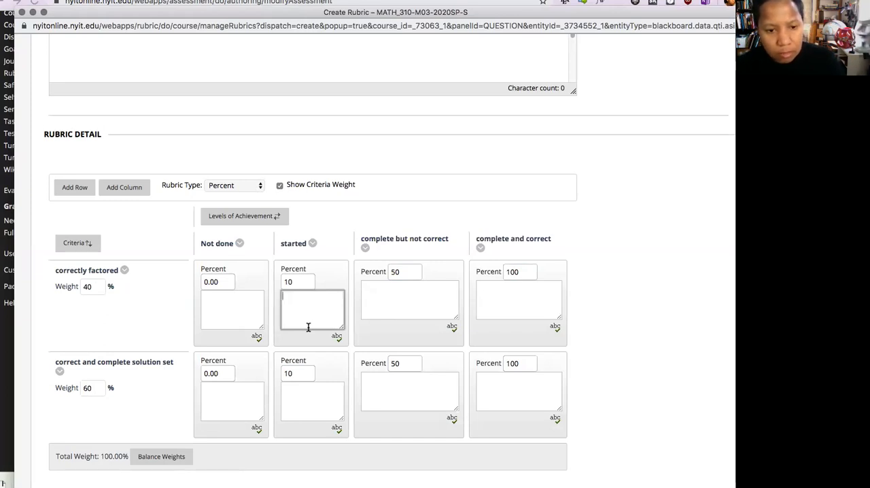
{"action": "type", "text": "student wrote () ("}
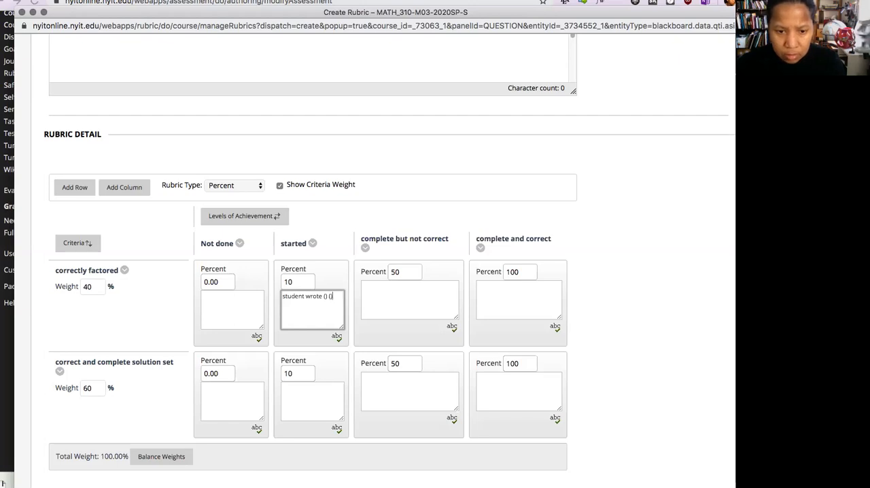
{"action": "key", "text": "Left"}
{"action": "key", "text": "Left"}
{"action": "key", "text": "Left"}
{"action": "type", "text": ")"}
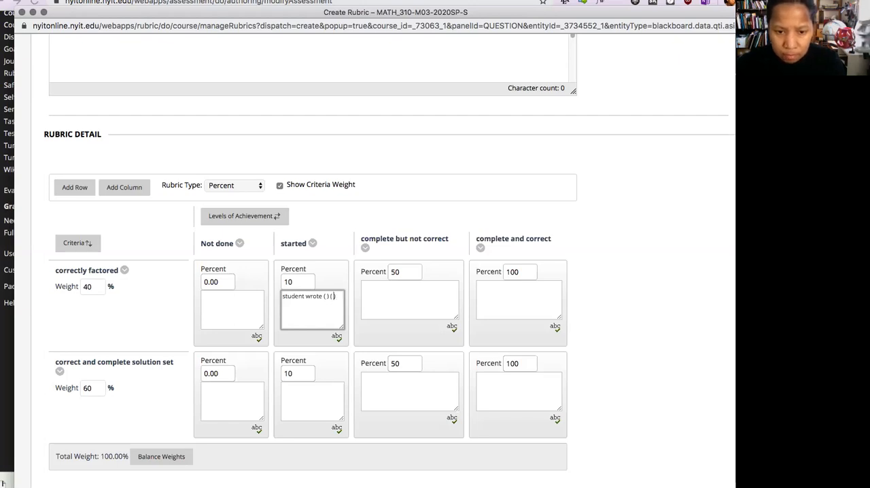
{"action": "type", "text": " but did not factor"}
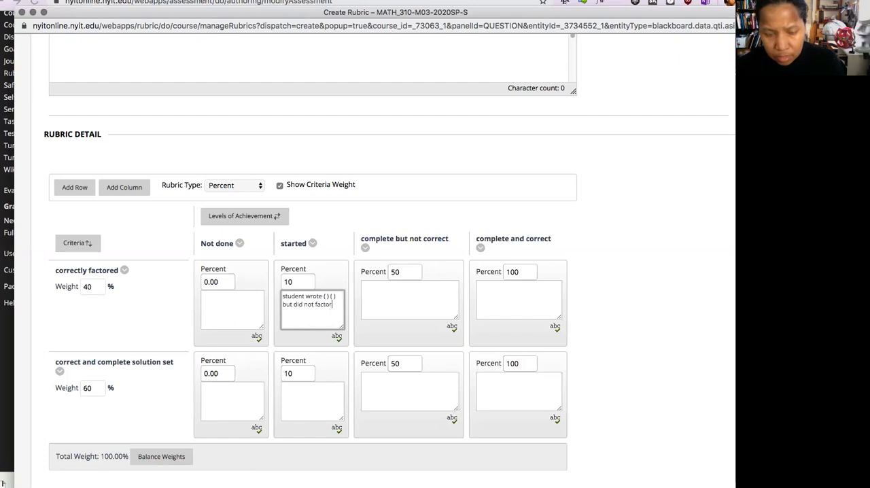
- For "correctly factored", finish the "started" description with "but did not factor" and describe "complete but not correct" as "factored but a sign error"
{"action": "left_click", "coordinate": [422, 290]}
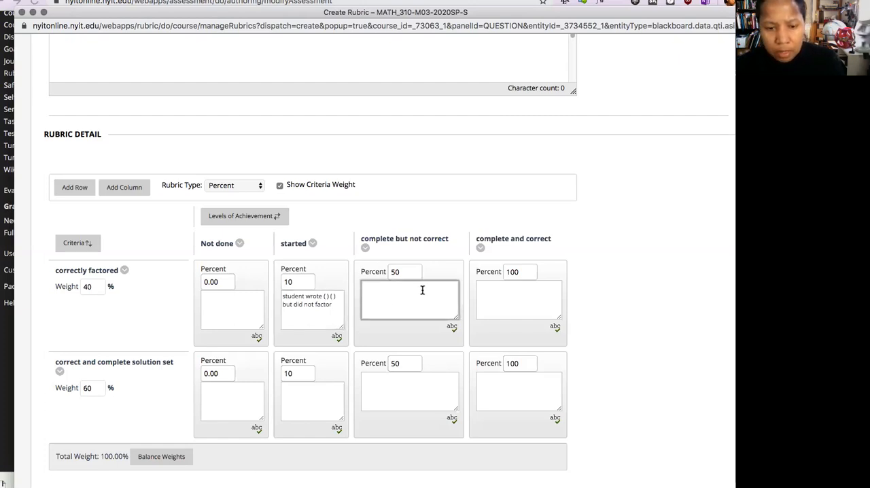
{"action": "type", "text": "factored but a sign"}
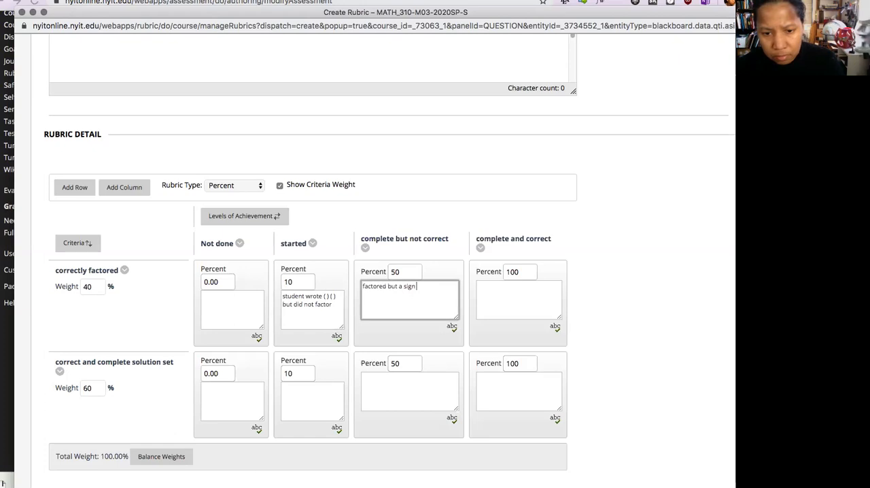
{"action": "type", "text": " wrror"}
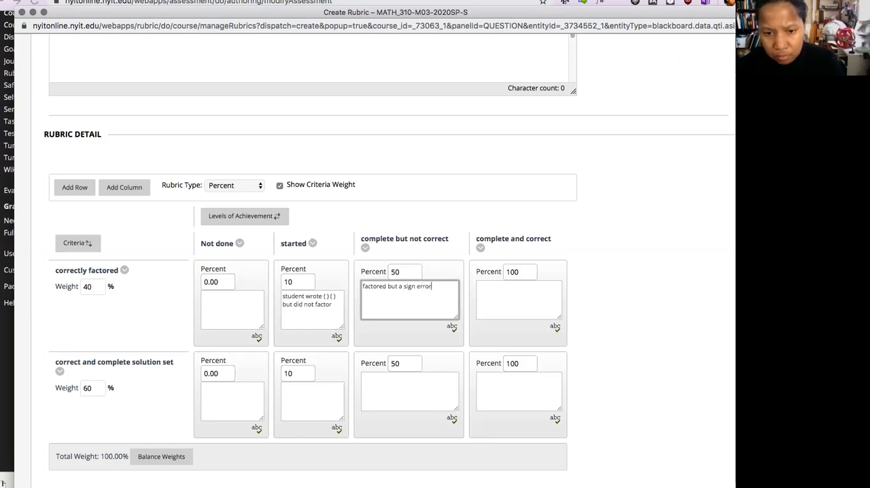
- Narrow the Create Rubric window and move it up to reach the end of the form, and try to submit the rubric
{"action": "left_click", "coordinate": [527, 299]}
{"action": "left_click", "coordinate": [385, 399]}
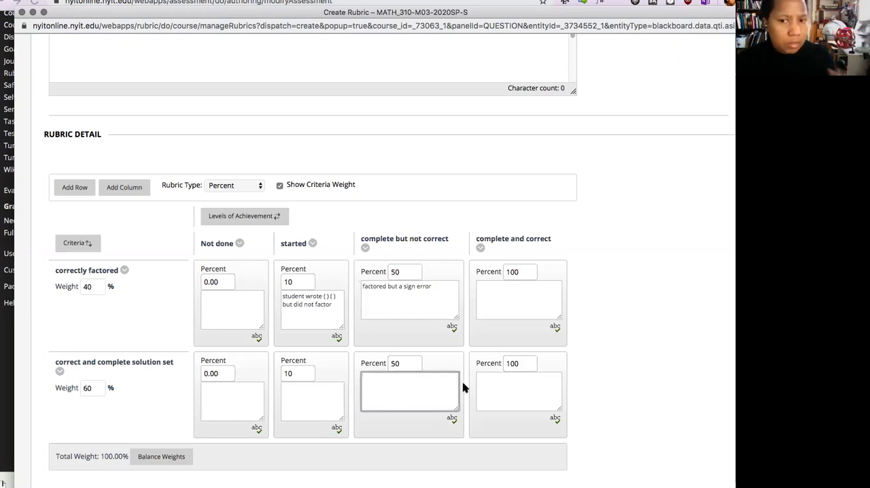
{"action": "scroll", "coordinate": [656, 402], "scroll_direction": "down", "scroll_amount": 2}
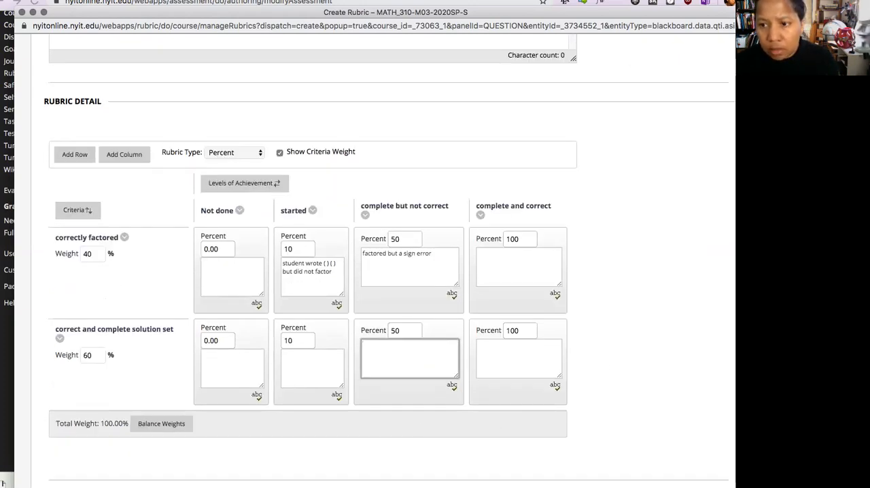
{"action": "left_click_drag", "start_coordinate": [775, 114], "coordinate": [649, 98]}
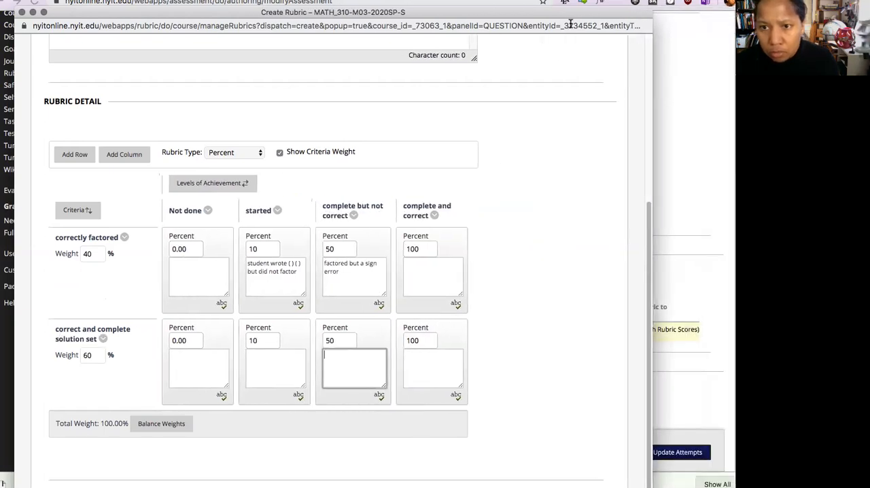
{"action": "left_click_drag", "start_coordinate": [571, 12], "coordinate": [563, 0]}
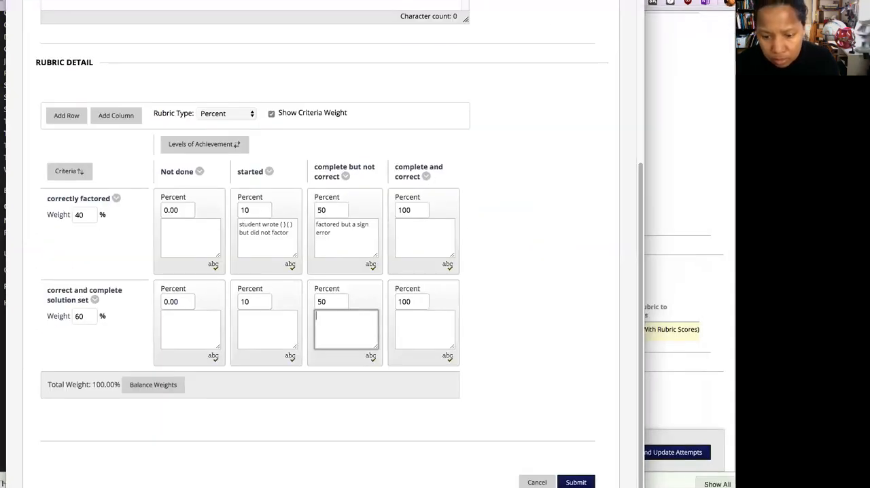
{"action": "left_click", "coordinate": [575, 482]}
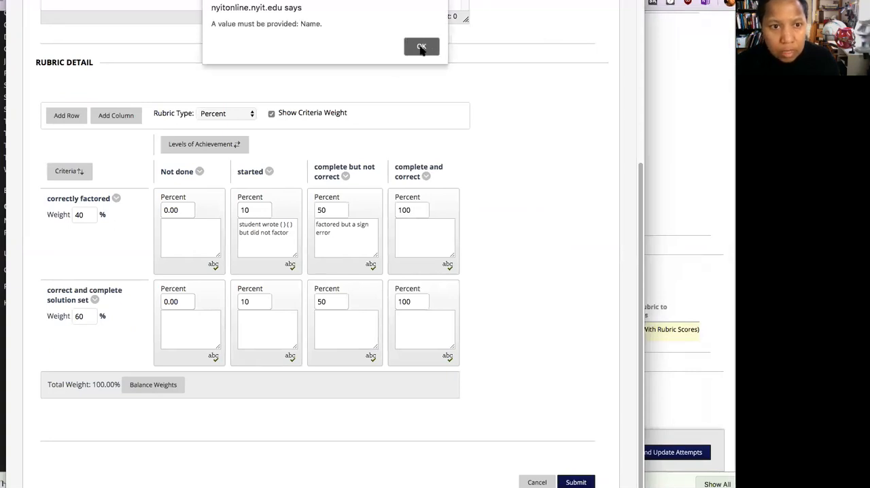
{"action": "key", "text": "Return"}
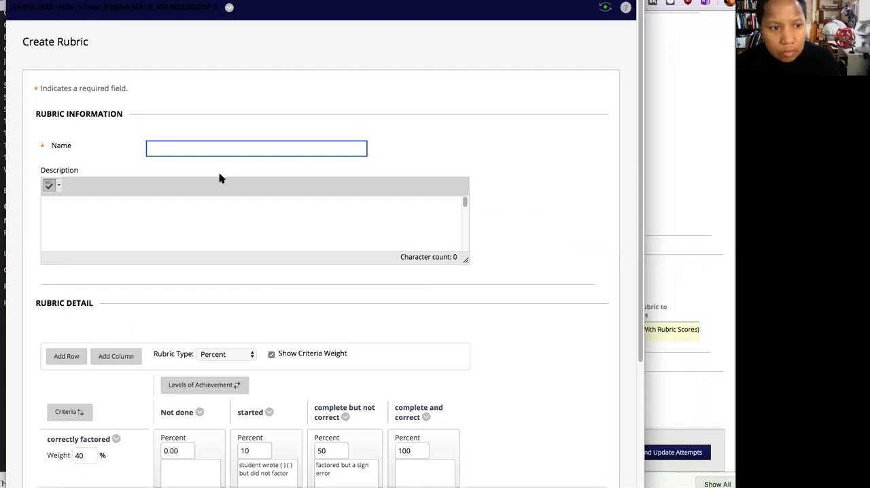
- Name the rubric "factoring" and submit it so it is attached to the question
{"action": "left_click", "coordinate": [191, 146]}
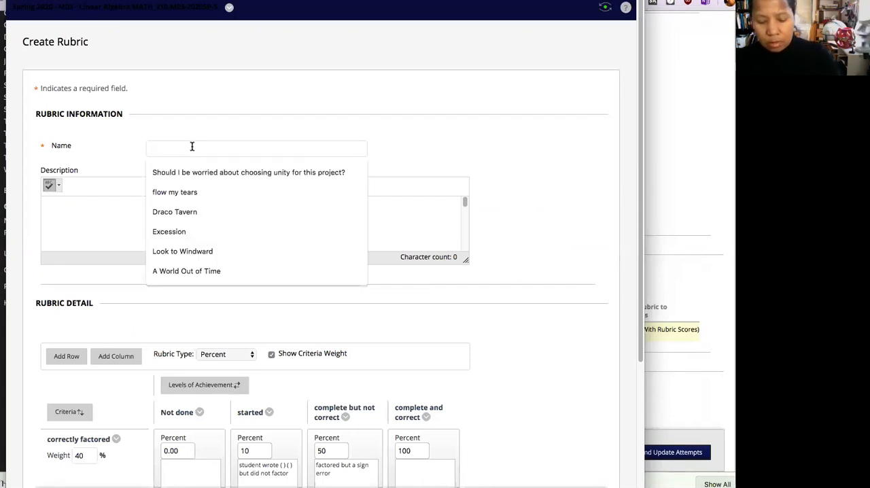
{"action": "type", "text": "factoring"}
{"action": "left_click", "coordinate": [159, 155]}
{"action": "key", "text": "Tab"}
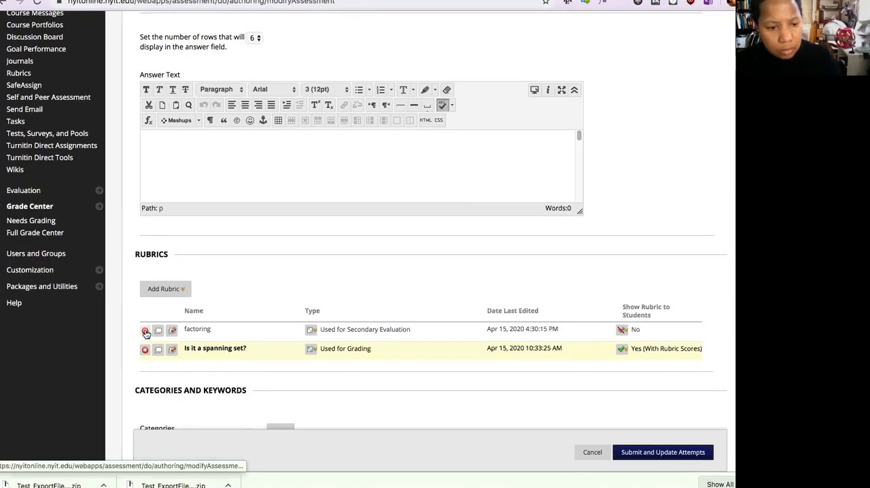
- Remove the "factoring" rubric from the question's list of rubrics
{"action": "left_click", "coordinate": [145, 332]}
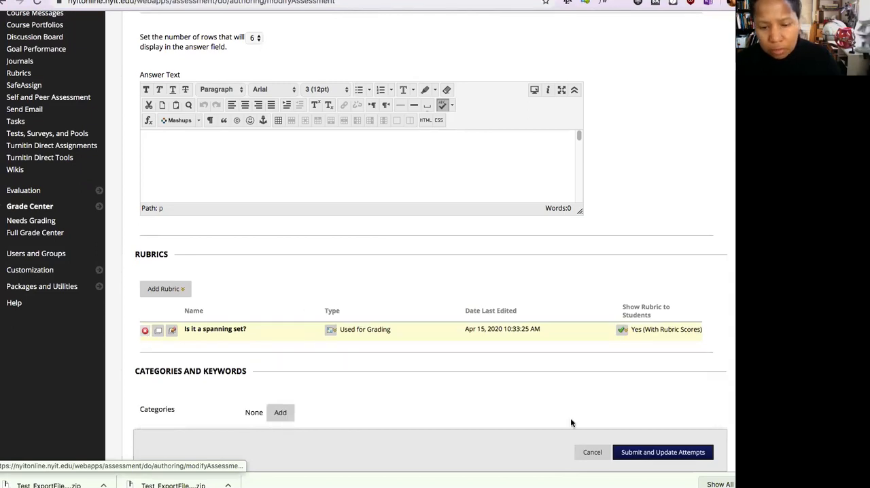